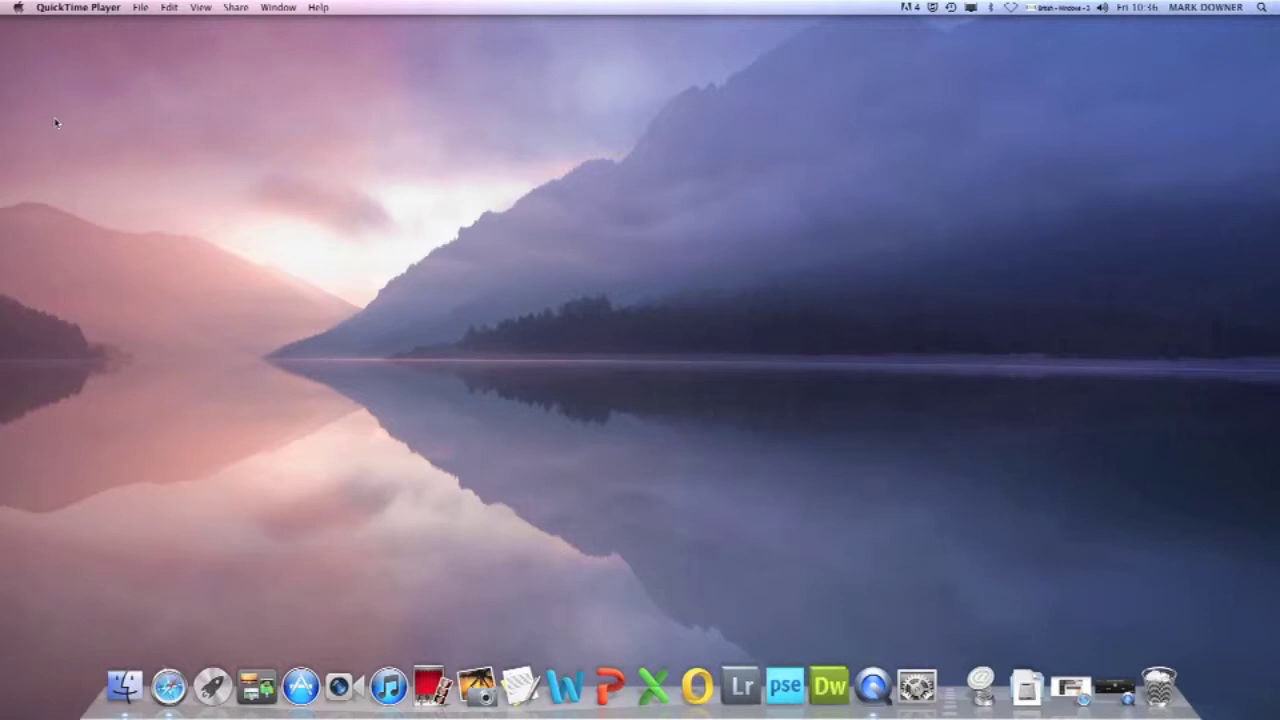
Step: Switch to Safari and download the Density Chart Set from the Pure Profiles downloads page
left_click(169, 686)
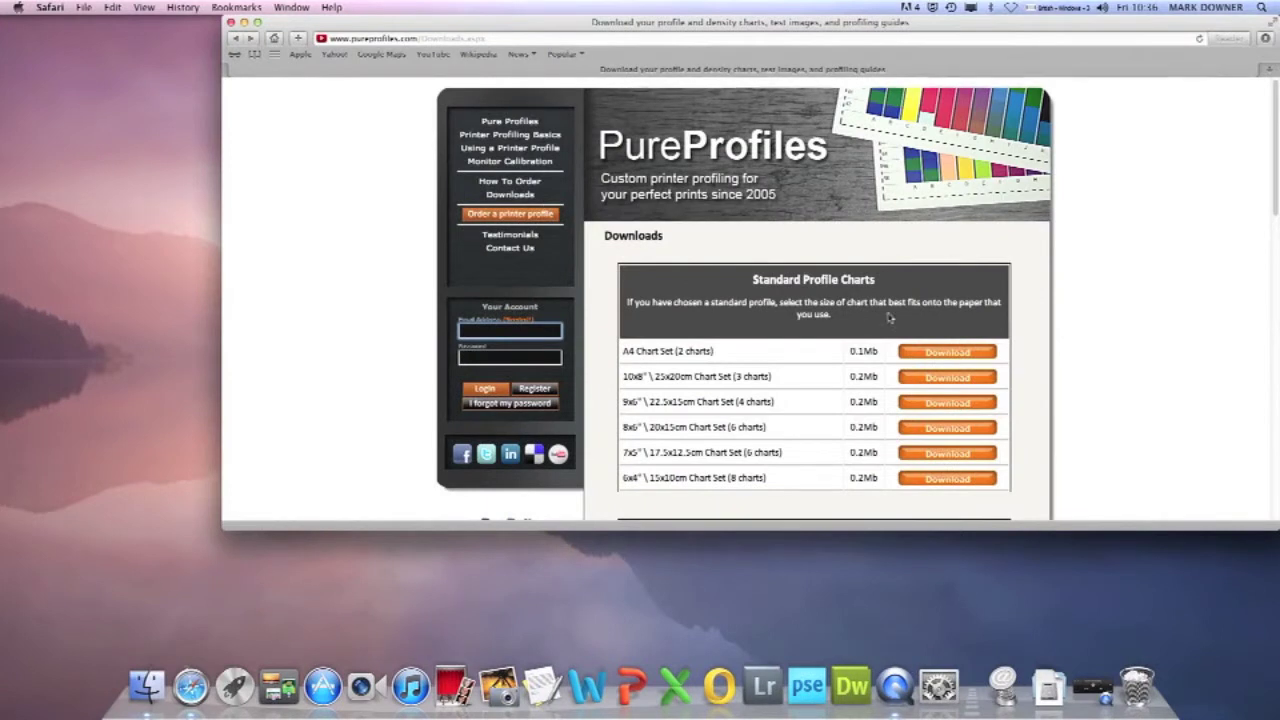
scroll(822, 268, "down", 10)
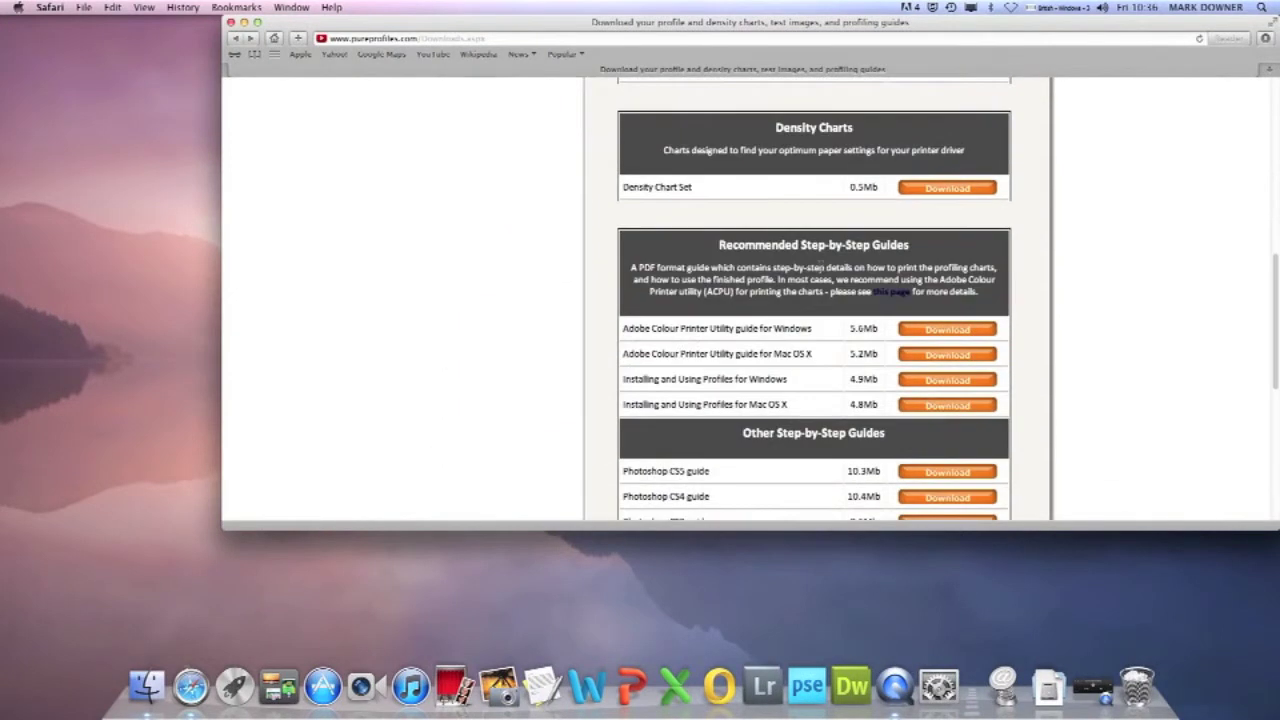
left_click(950, 195)
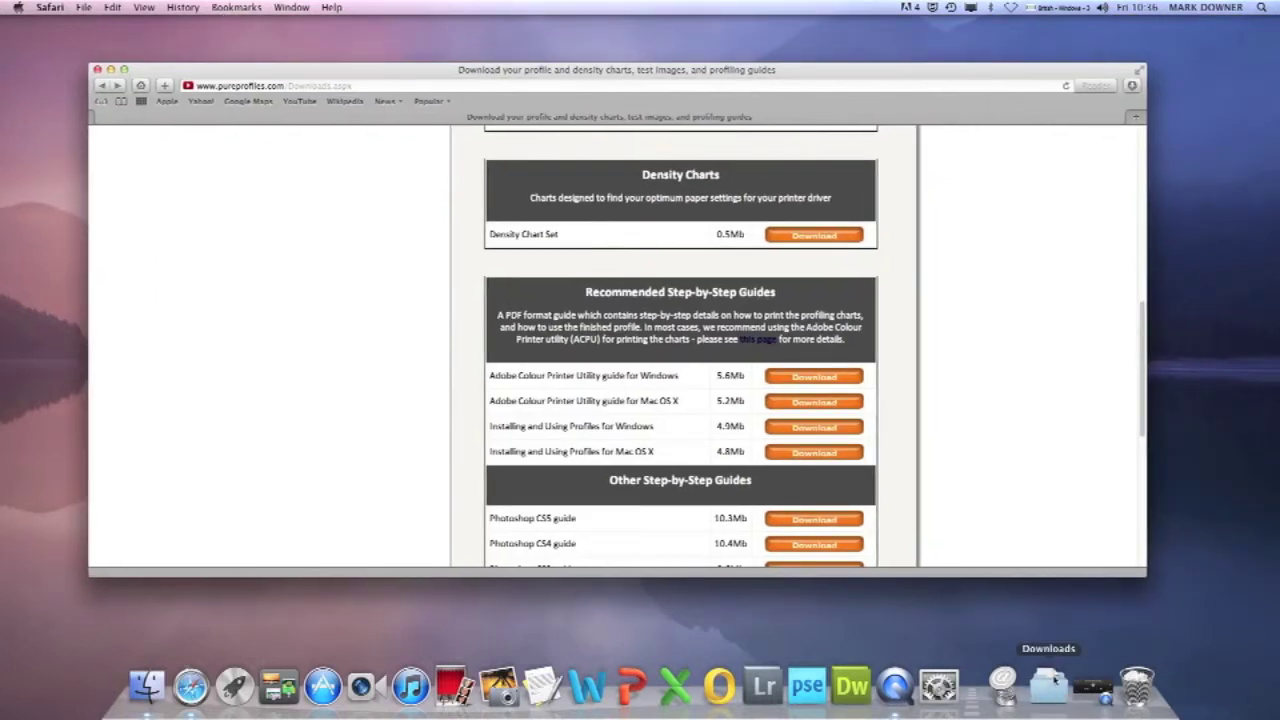
Step: Open the downloaded PureProfilesDensityCharts folder and compare the file details of the Epson and non-Epson TIFF charts
left_click(1054, 680)
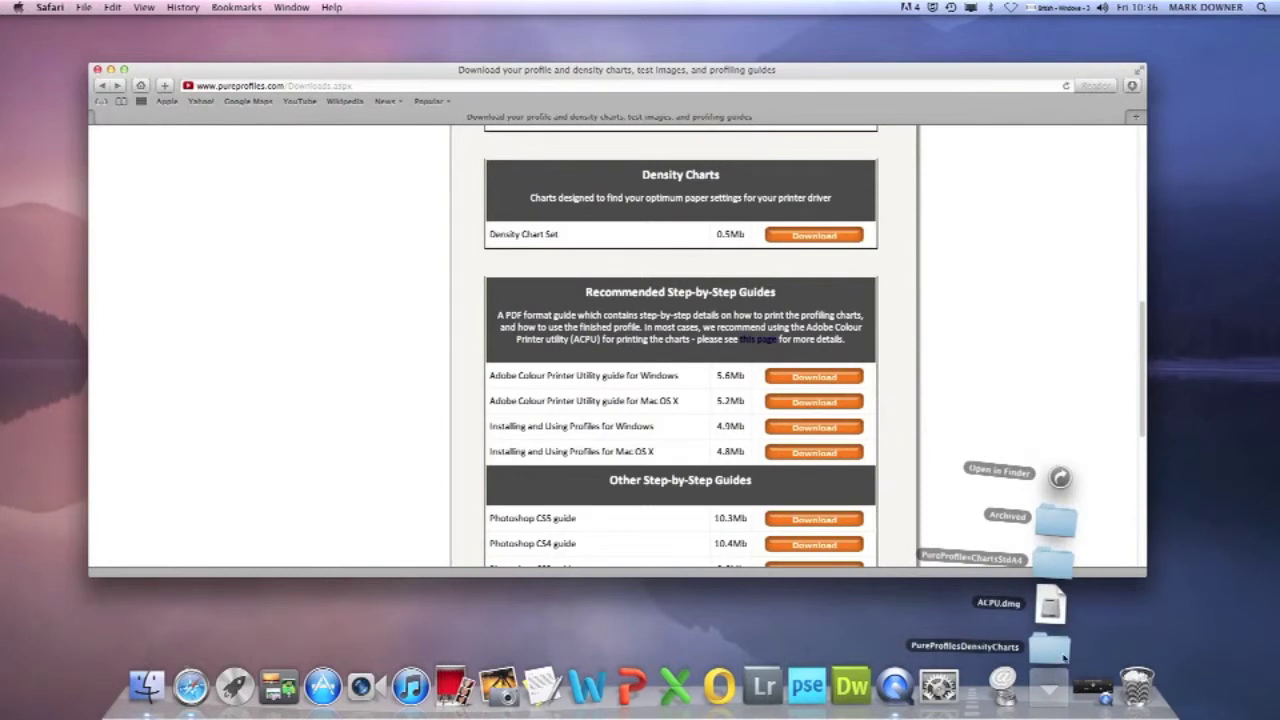
left_click(1060, 652)
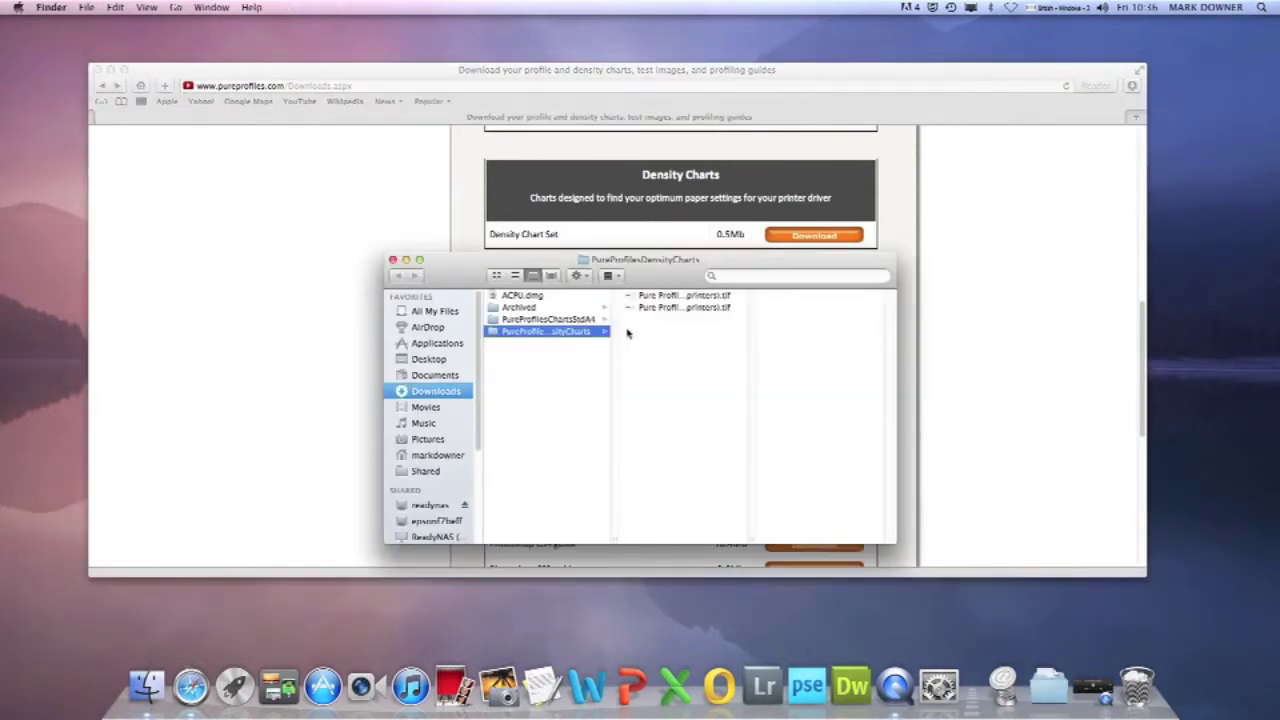
left_click(716, 297)
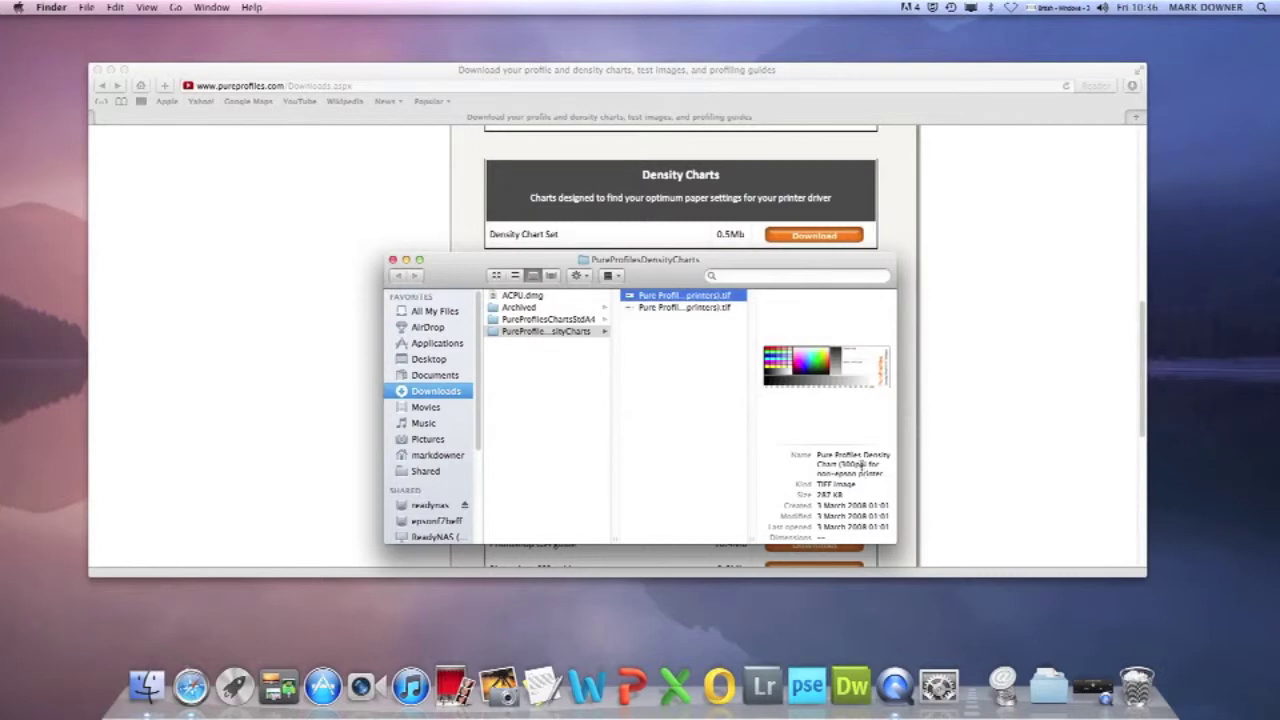
left_click(688, 309)
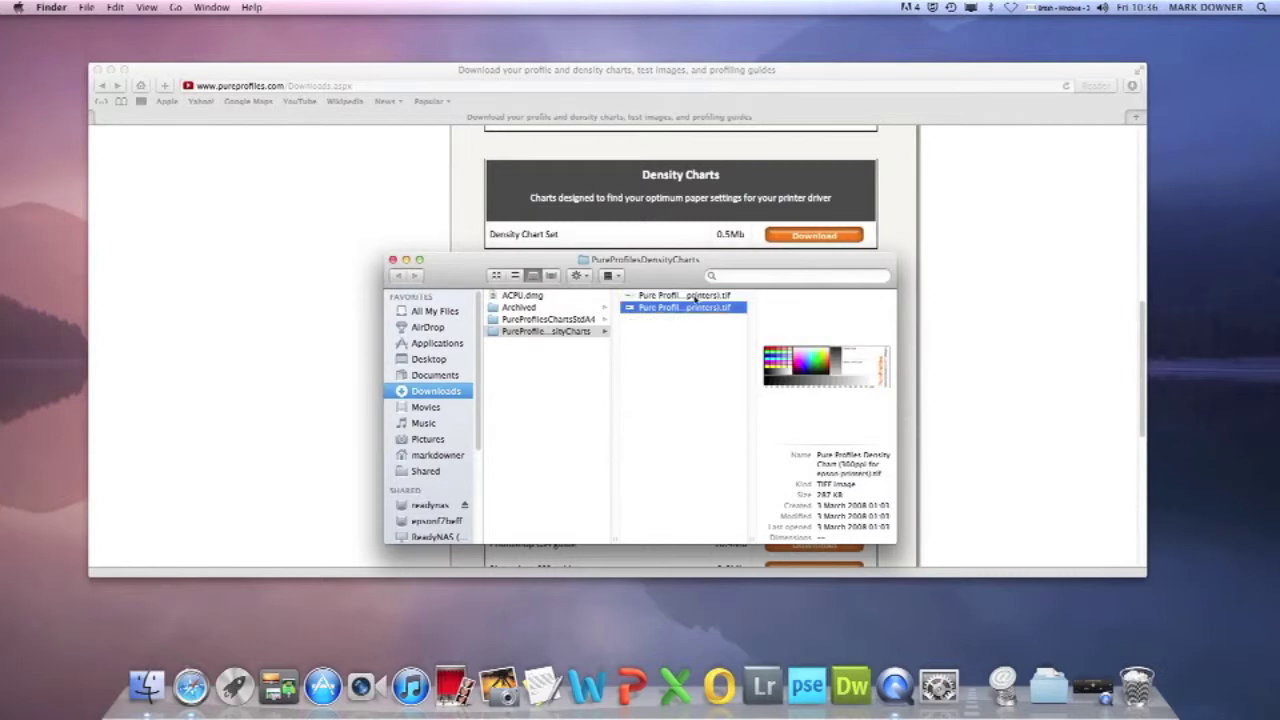
left_click(695, 297)
left_click(706, 308)
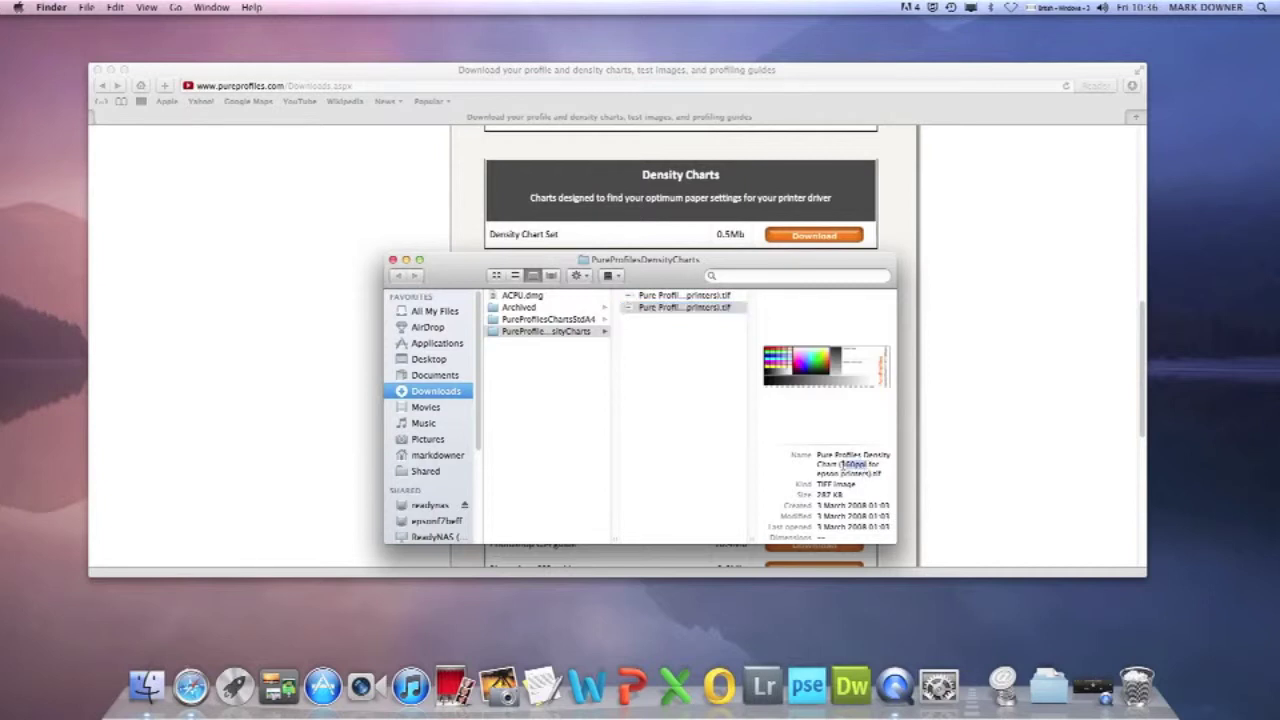
left_click(711, 297)
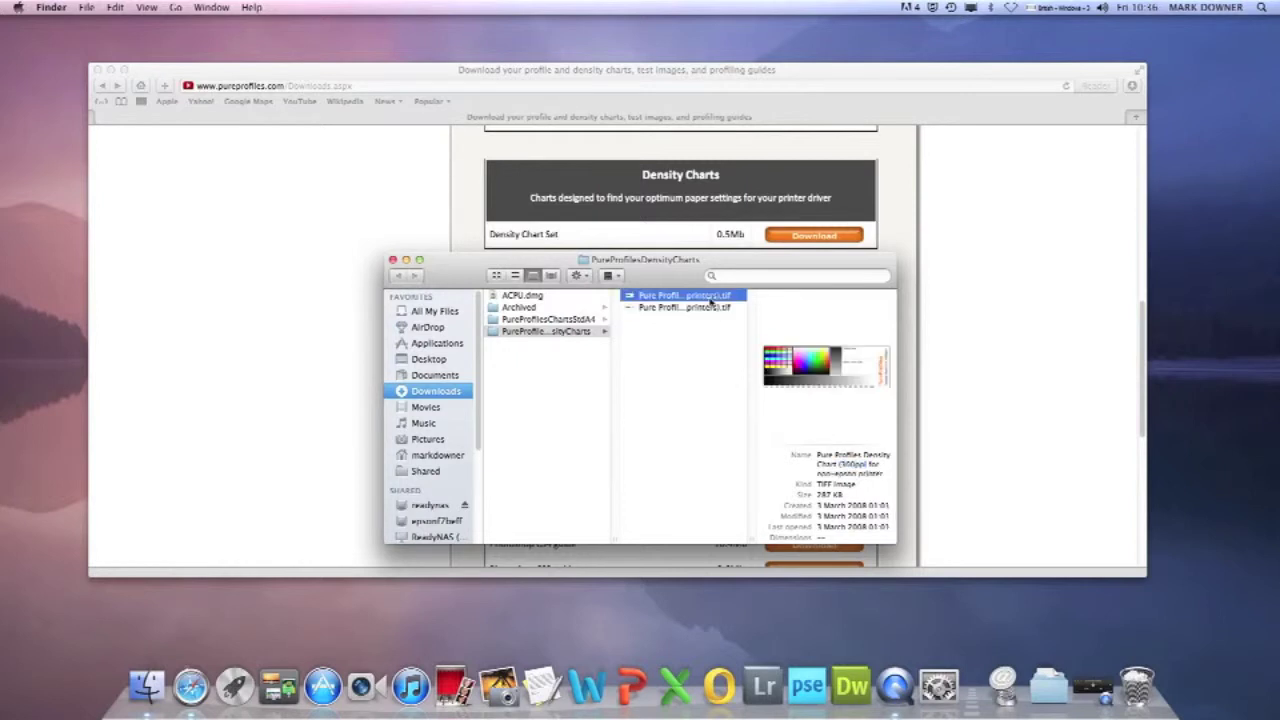
left_click(676, 308)
left_click(682, 372)
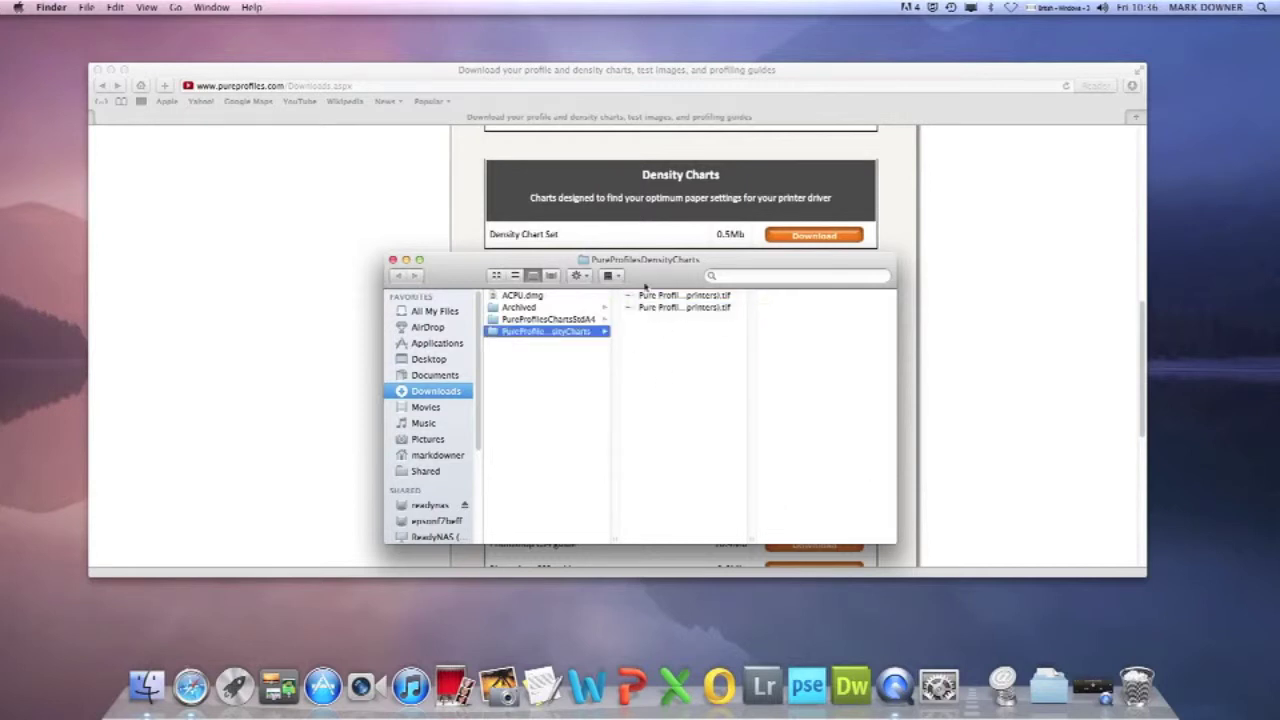
Step: Move the folder window aside and look through the step-by-step guides on the Pure Profiles downloads page
left_click_drag(650, 278, 832, 234)
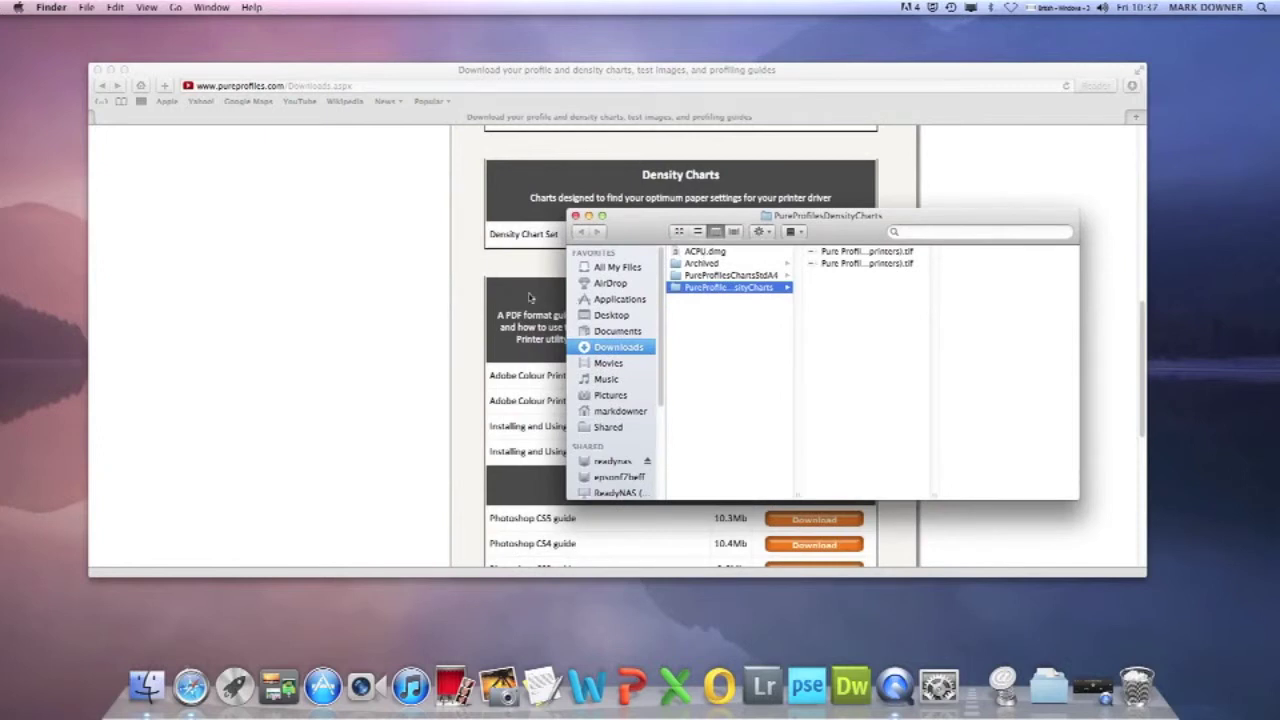
left_click(383, 367)
scroll(383, 367, "down", 8)
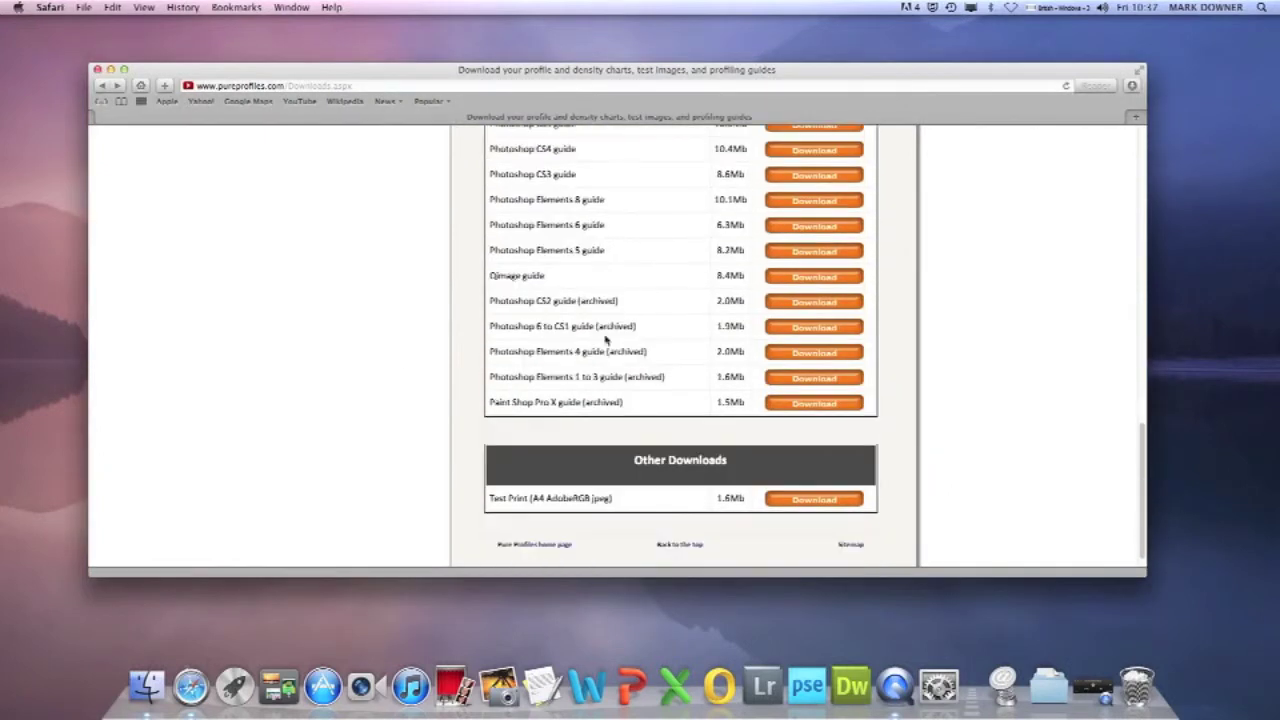
scroll(605, 340, "up", 6)
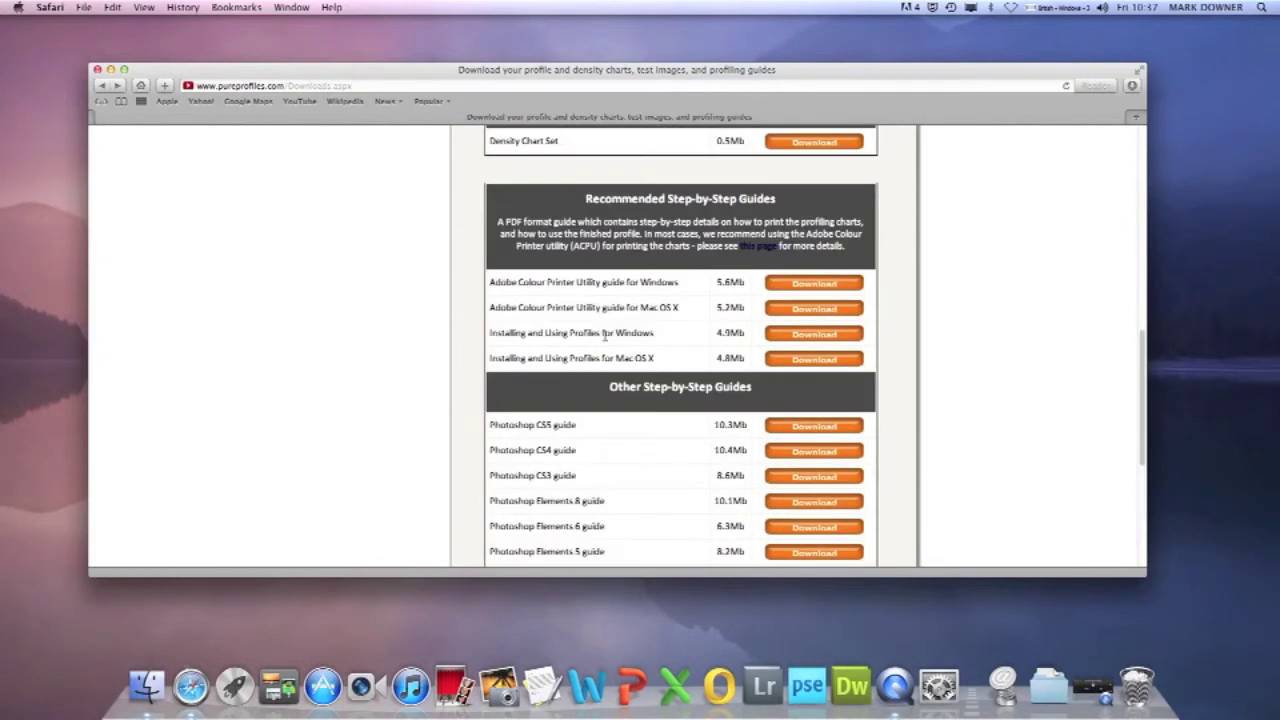
scroll(451, 340, "up", 15)
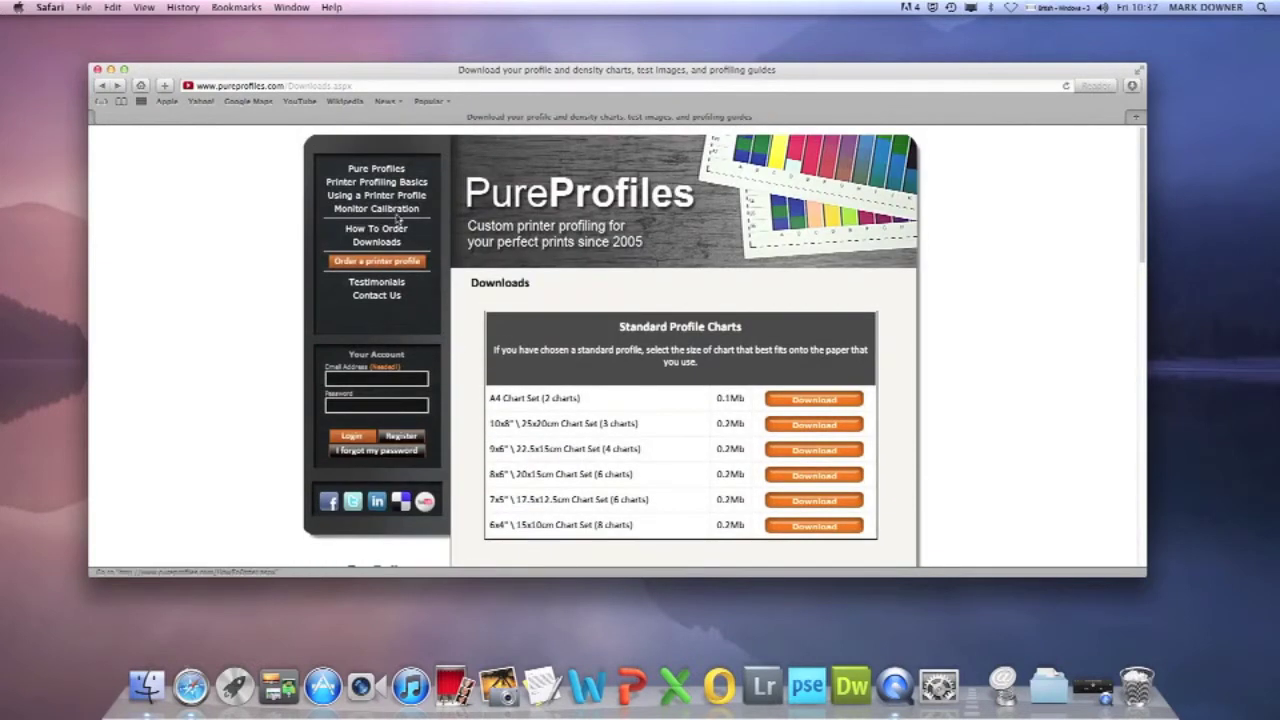
Step: Open the Adobe Printing Utility page in the How To Order section and view its download information
left_click(392, 229)
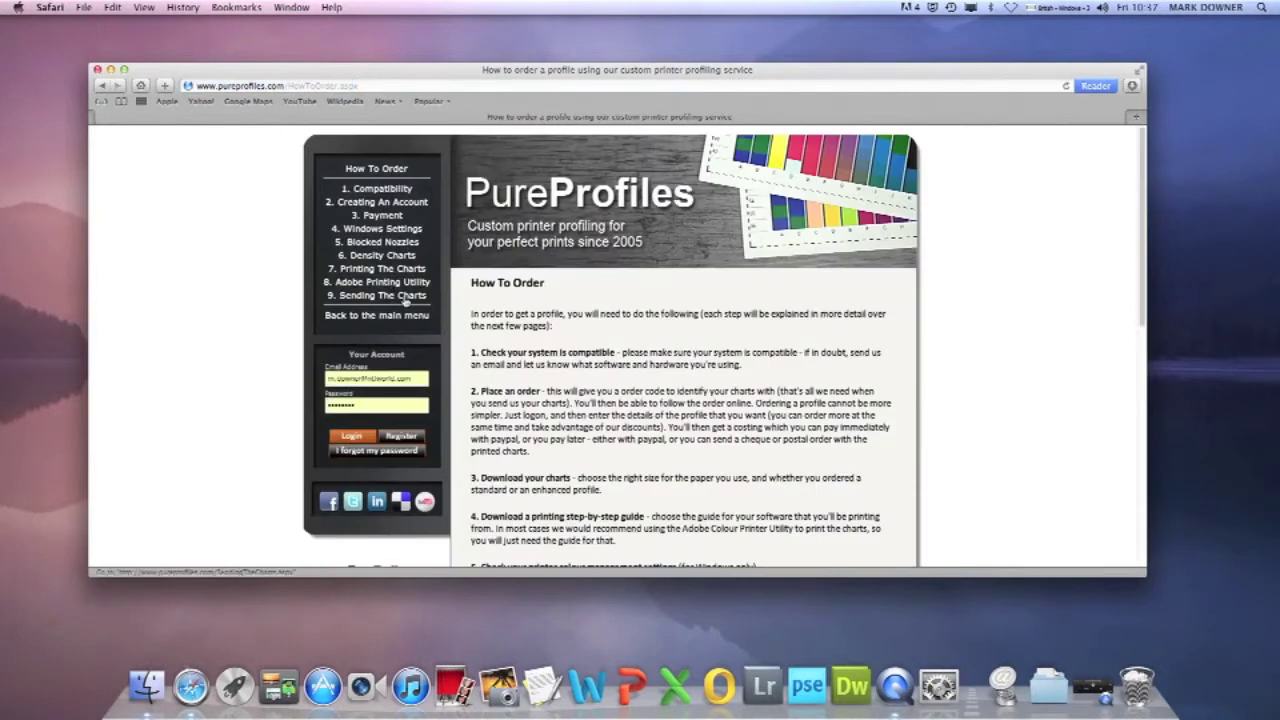
left_click(400, 283)
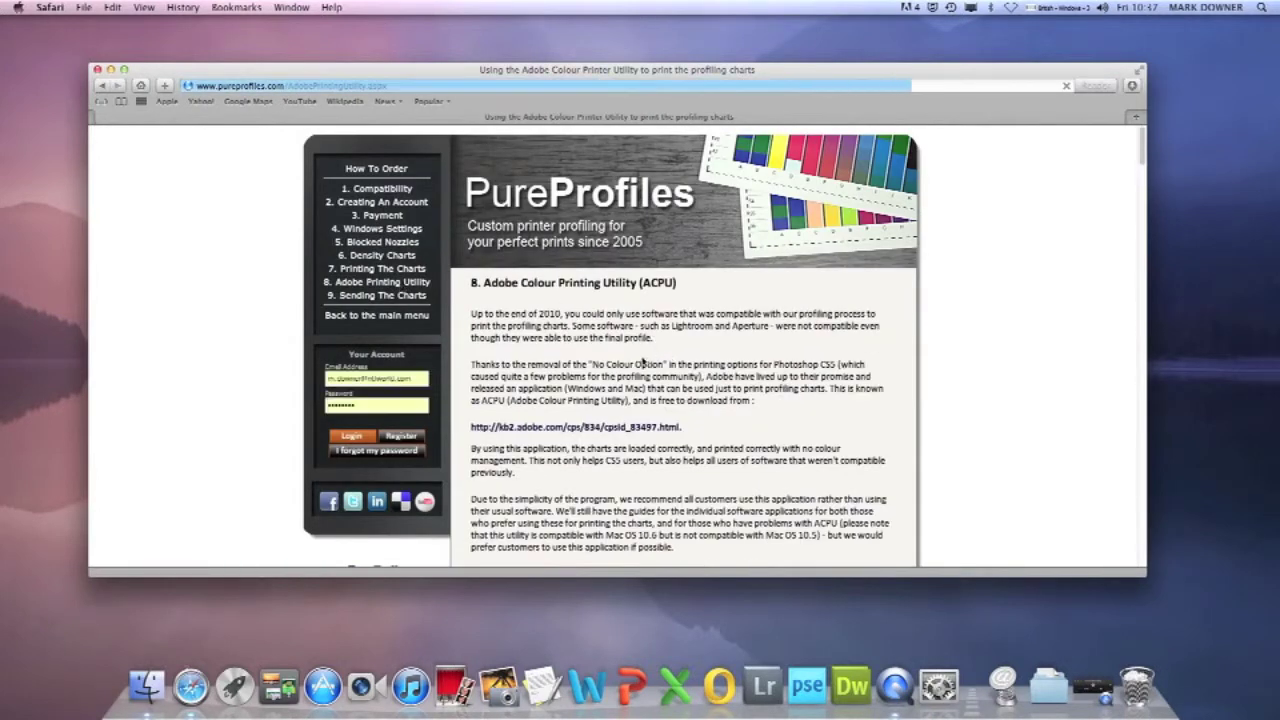
scroll(643, 363, "down", 2)
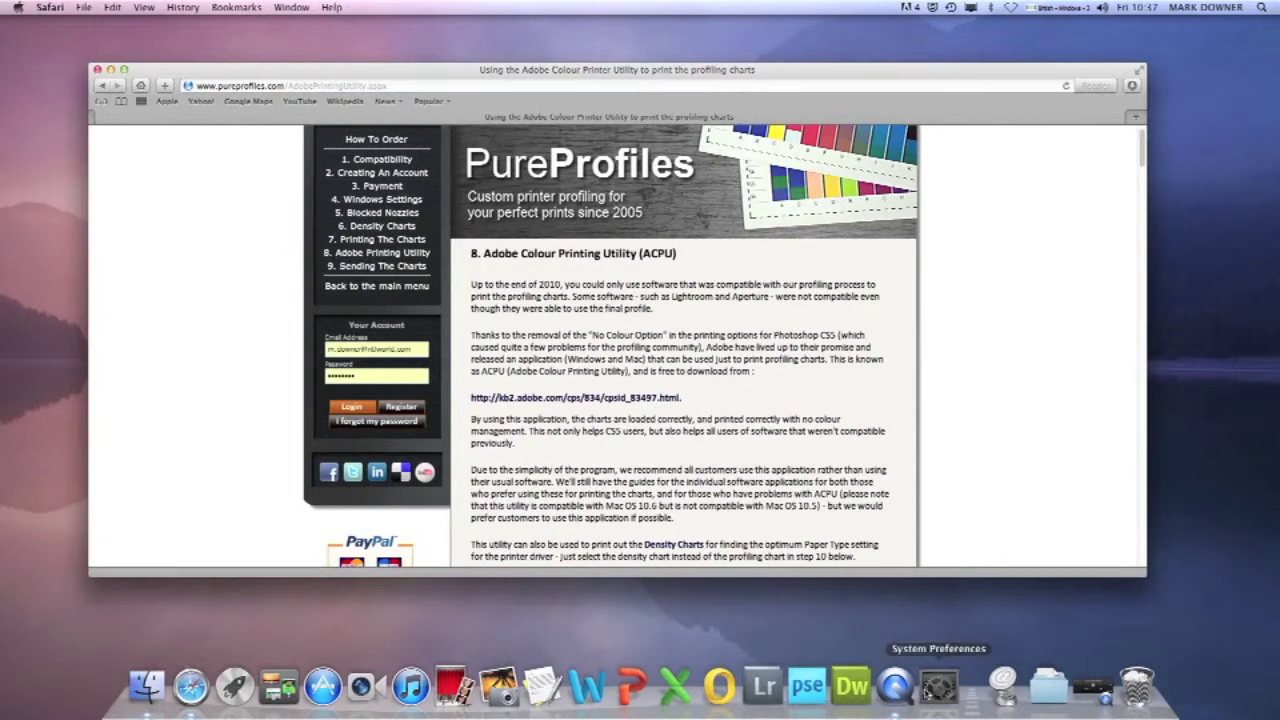
Step: Open the downloaded ACPU.dmg disk image and minimize the browser window to uncover its contents
left_click(938, 686)
left_click(965, 531)
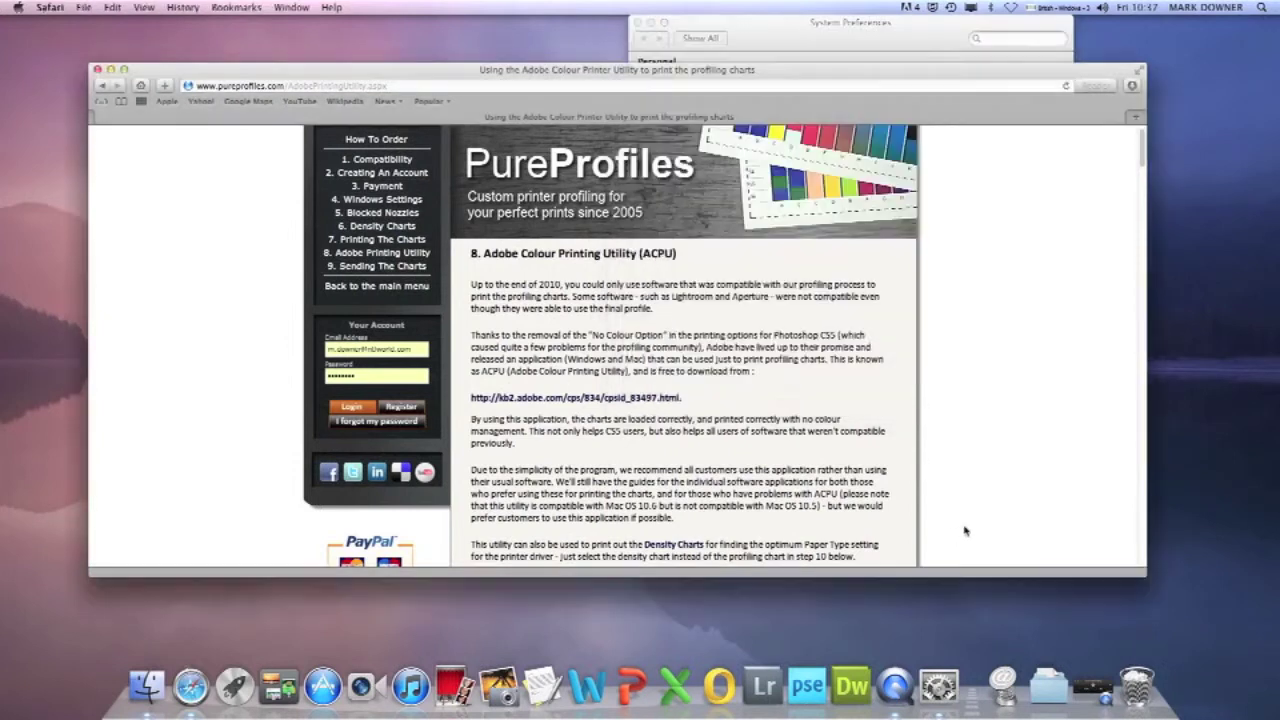
left_click(1049, 688)
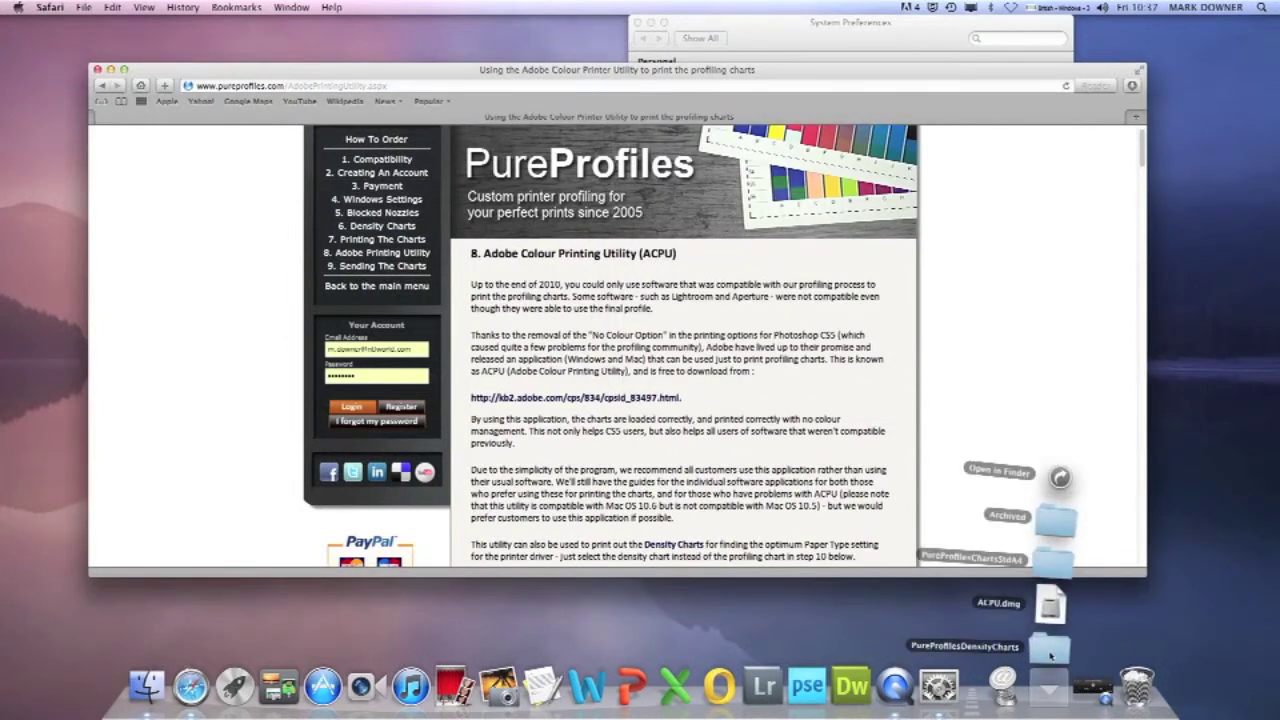
left_click(1049, 612)
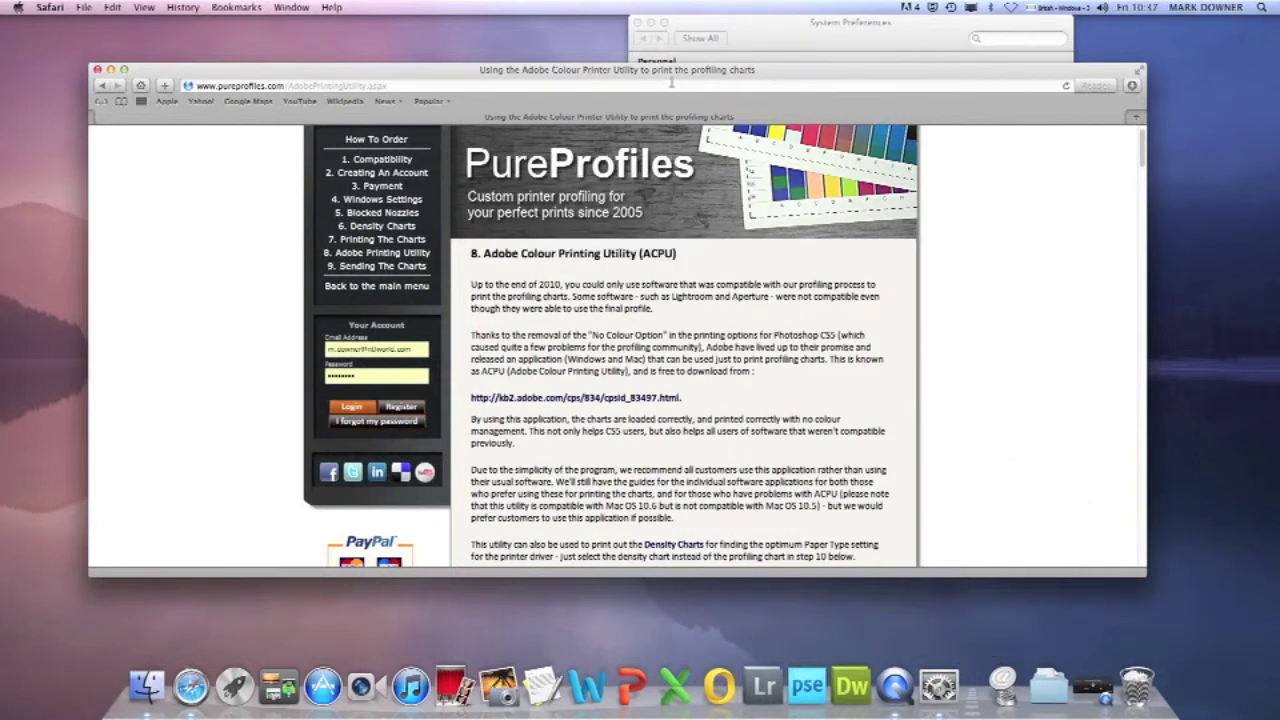
left_click_drag(673, 80, 725, 239)
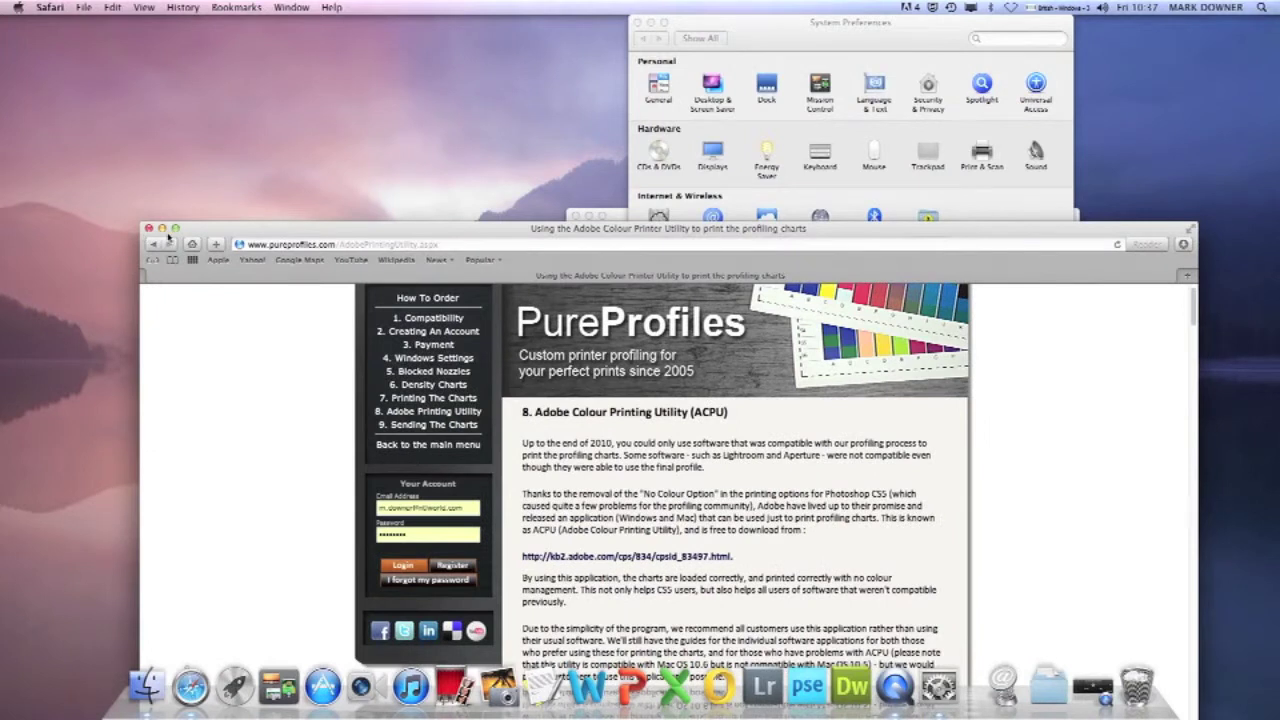
left_click(162, 229)
left_click(650, 350)
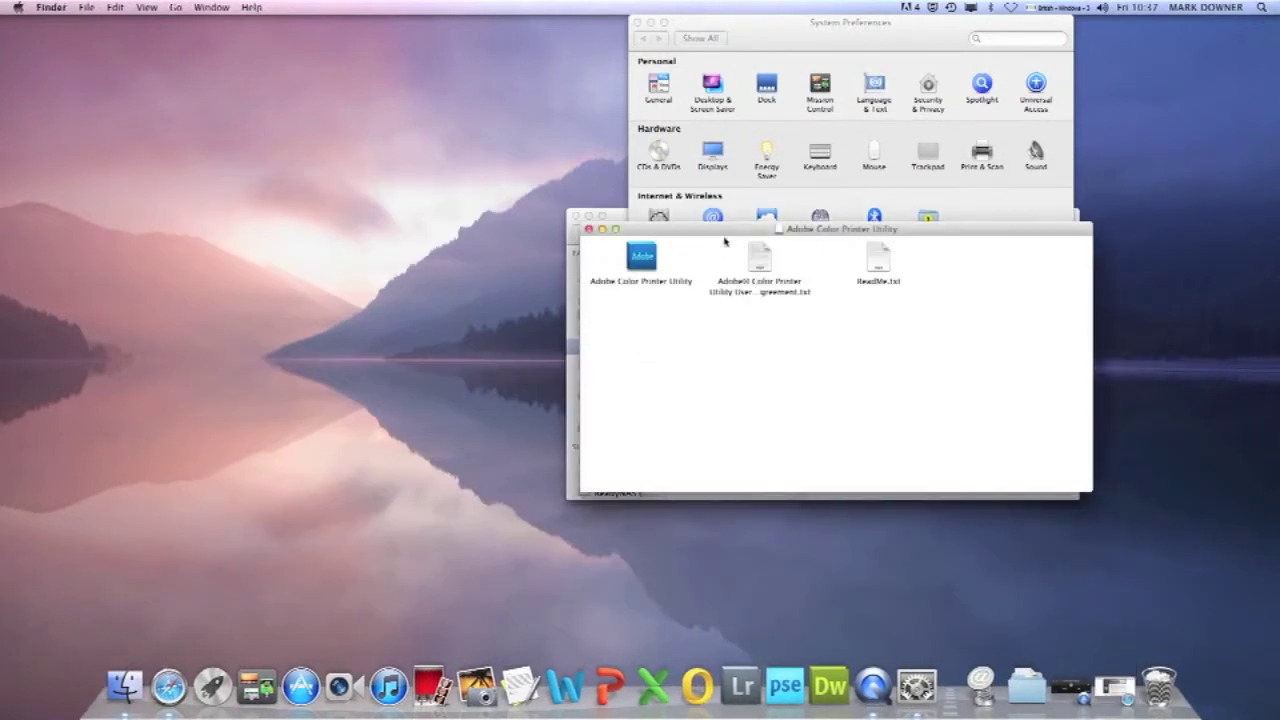
Step: Move the disk image window aside and launch Adobe Color Printer Utility from it
left_click_drag(725, 240, 451, 252)
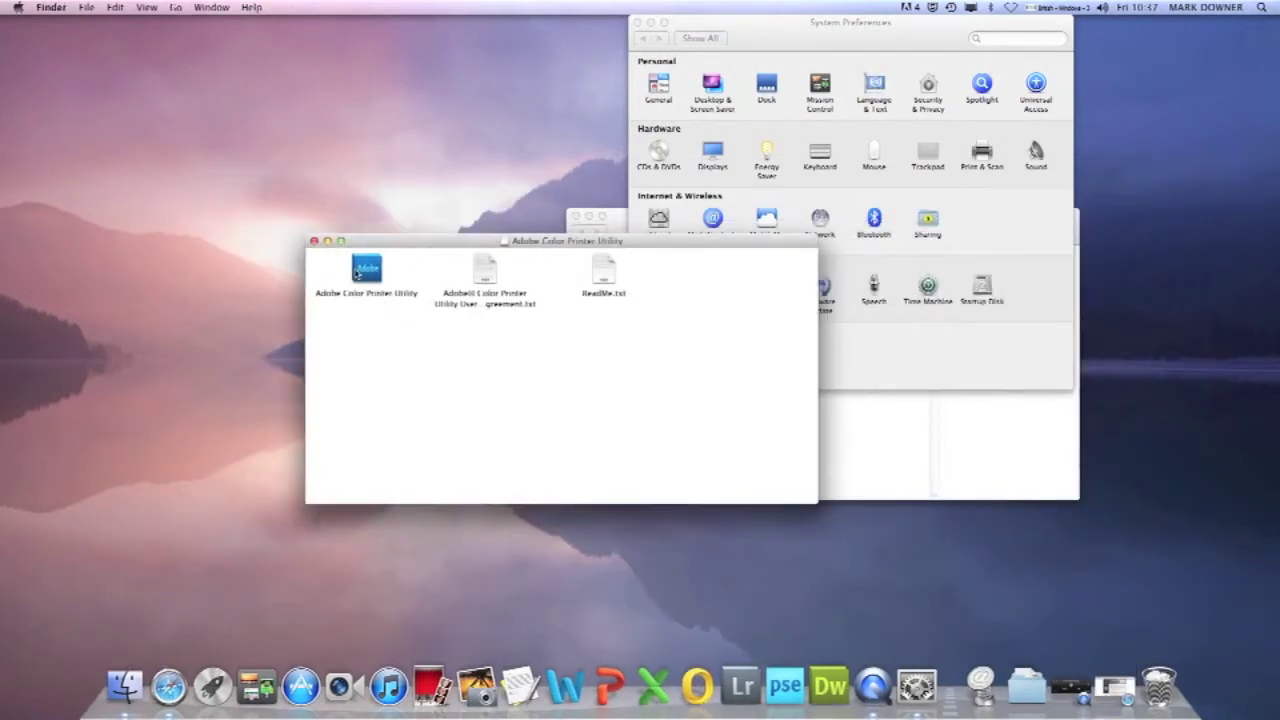
left_click(362, 272)
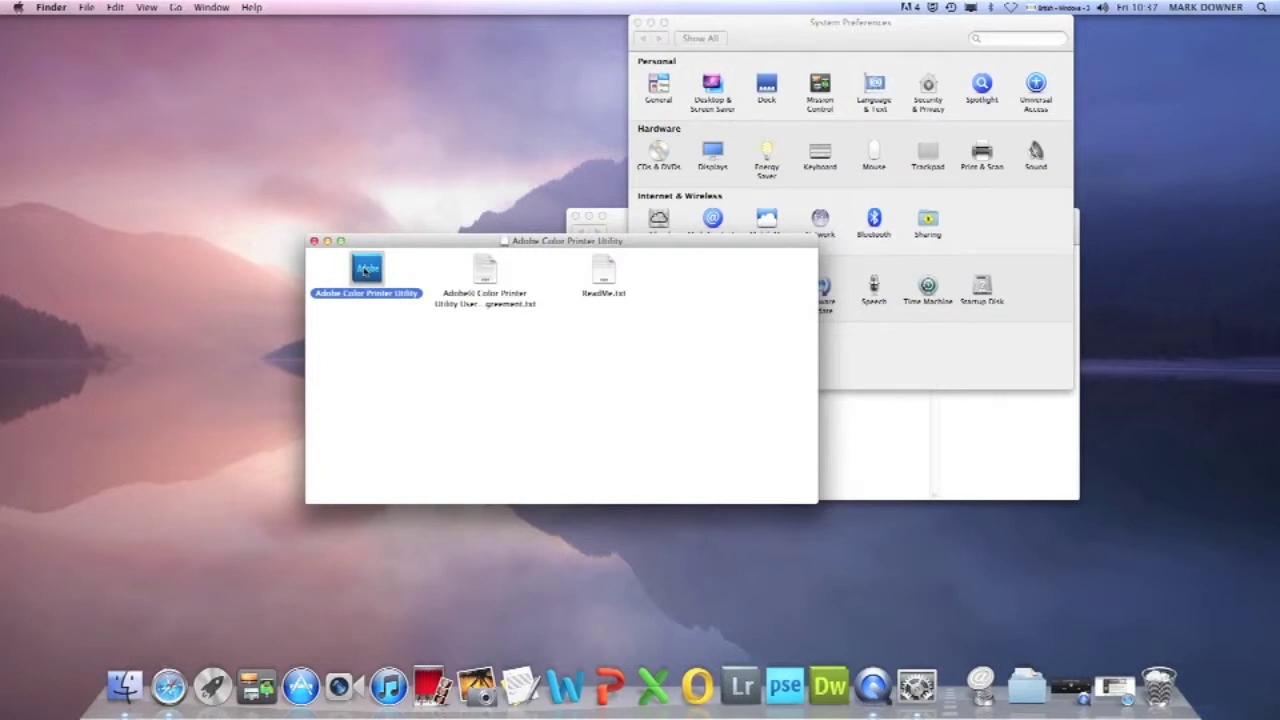
double_click(366, 271)
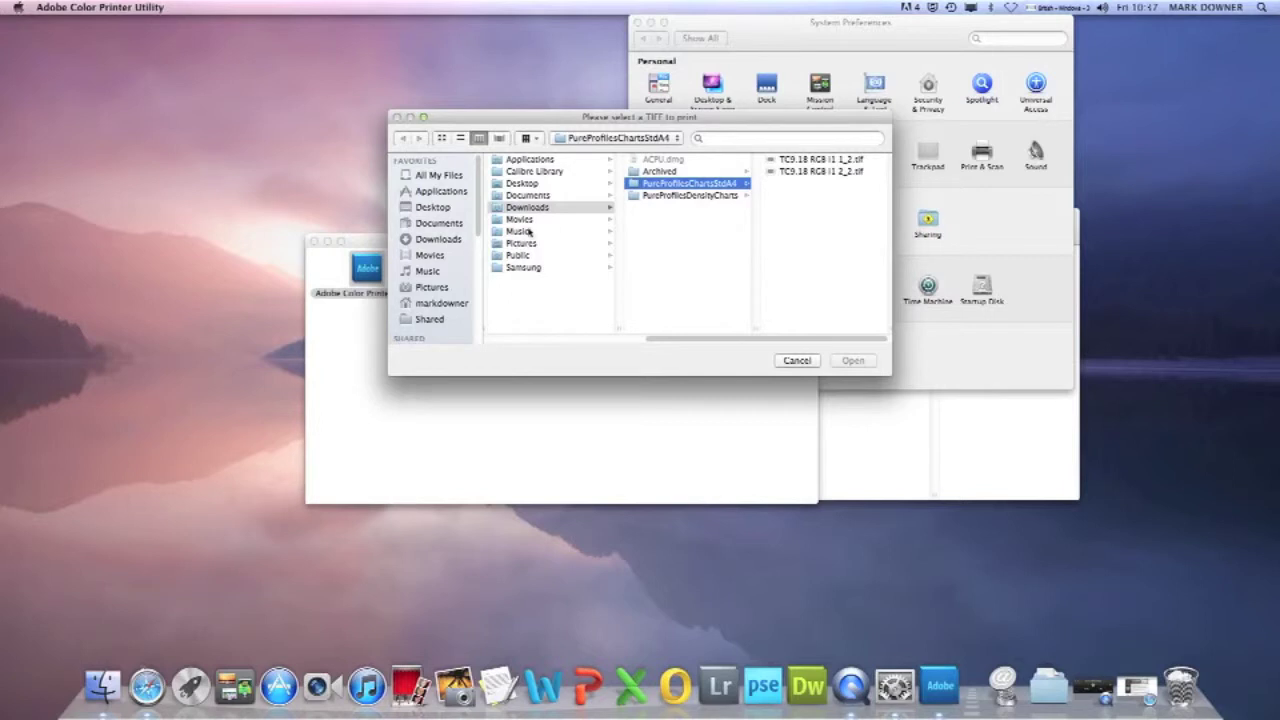
Step: Open the 360ppi density chart TIFF for Epson printers from the PureProfilesDensityCharts folder
left_click(676, 197)
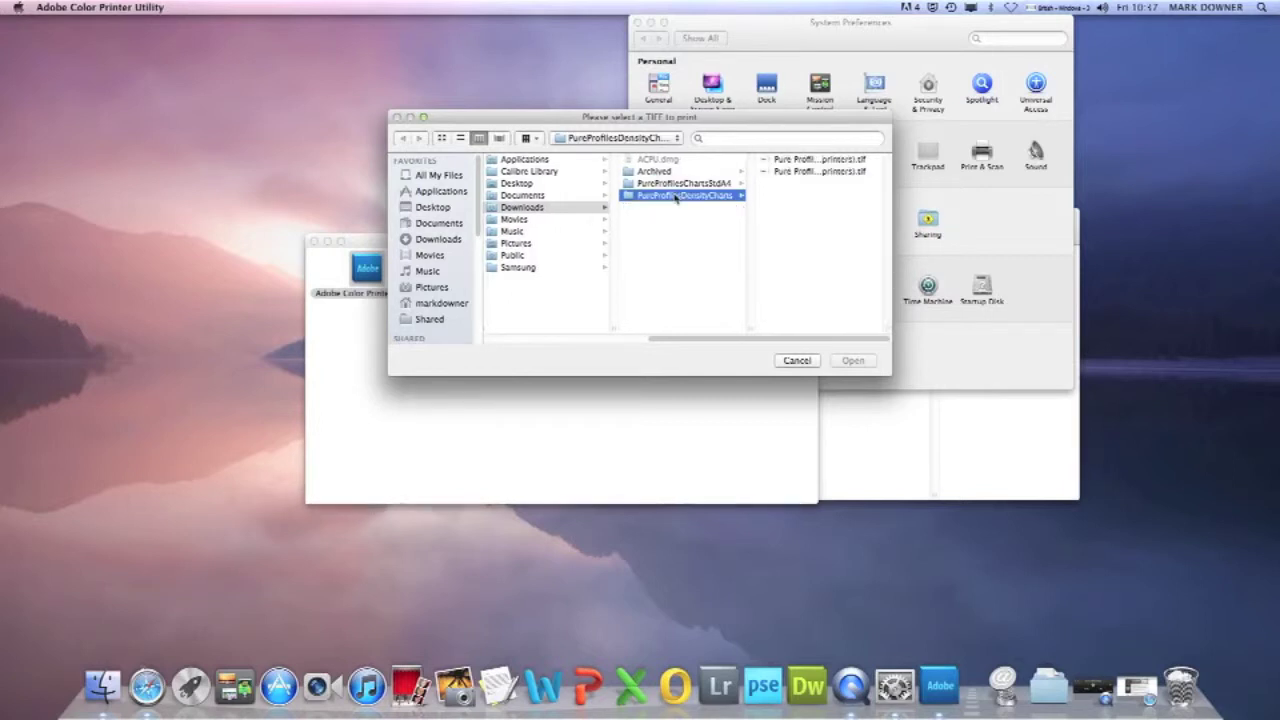
left_click(810, 163)
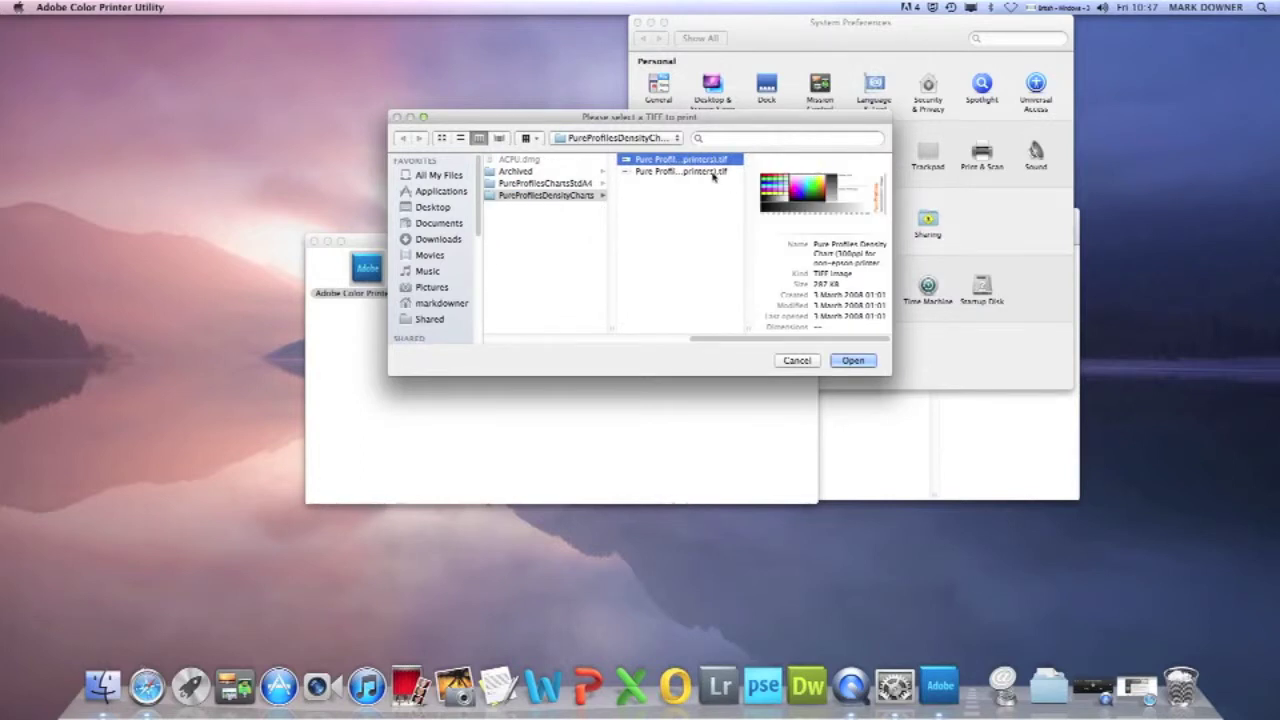
left_click(647, 175)
left_click(866, 362)
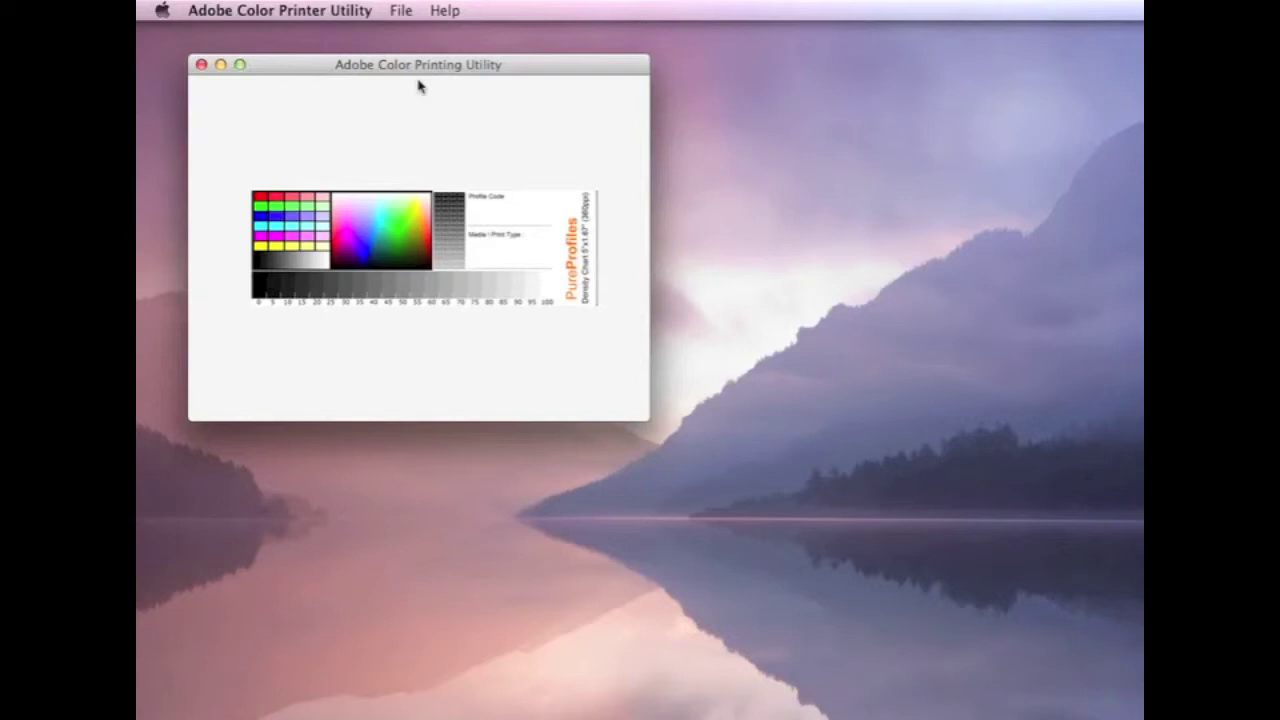
Step: Open the print dialog for the density chart and move it nearer the middle of the screen
left_click(410, 11)
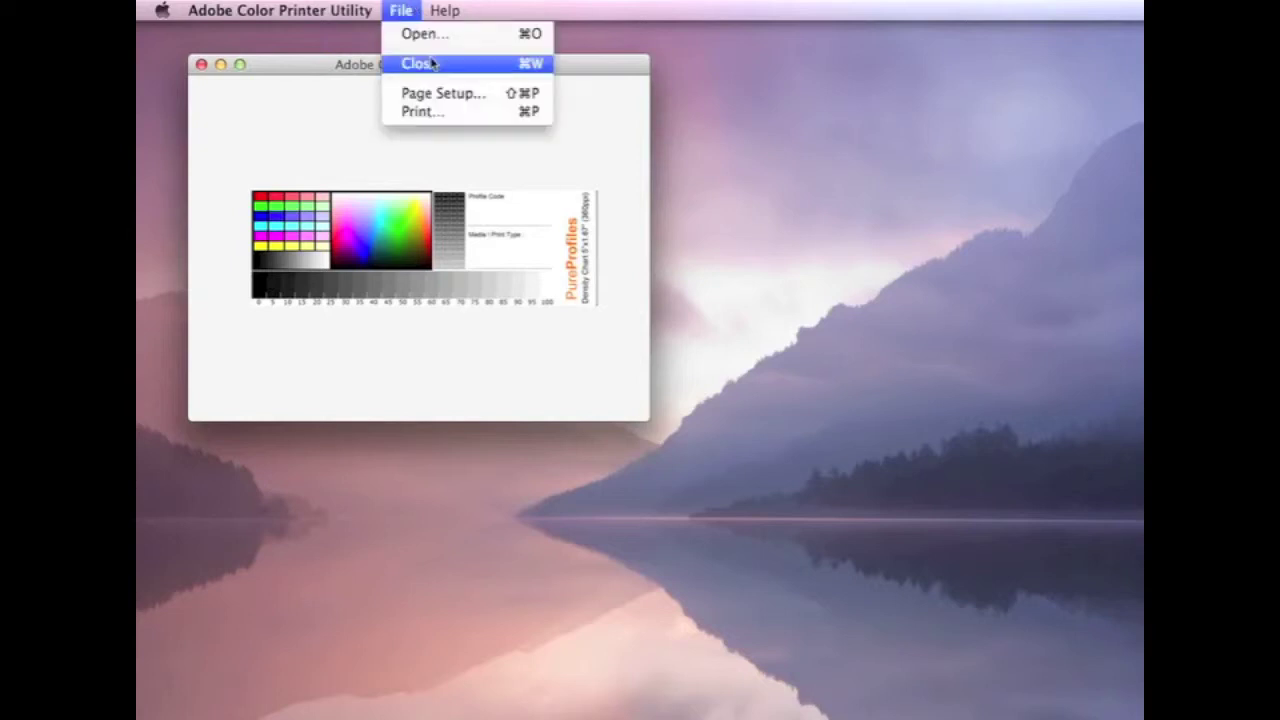
left_click(446, 113)
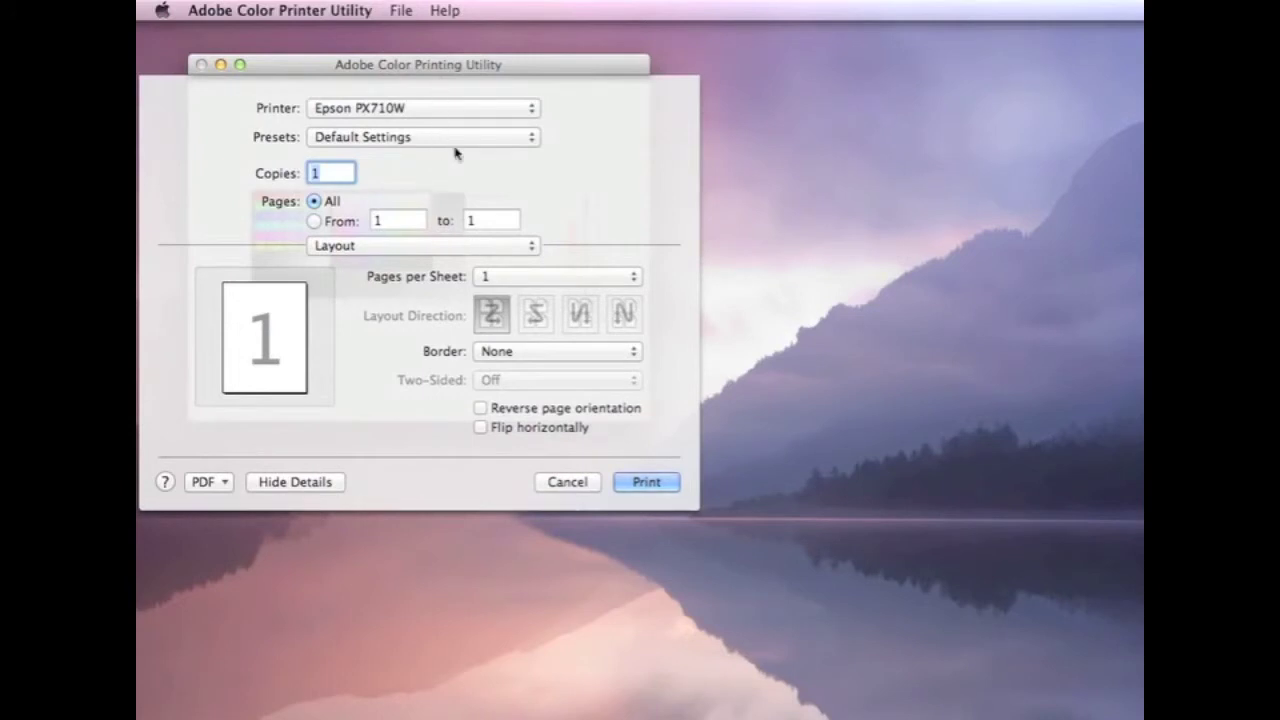
left_click_drag(531, 75, 708, 122)
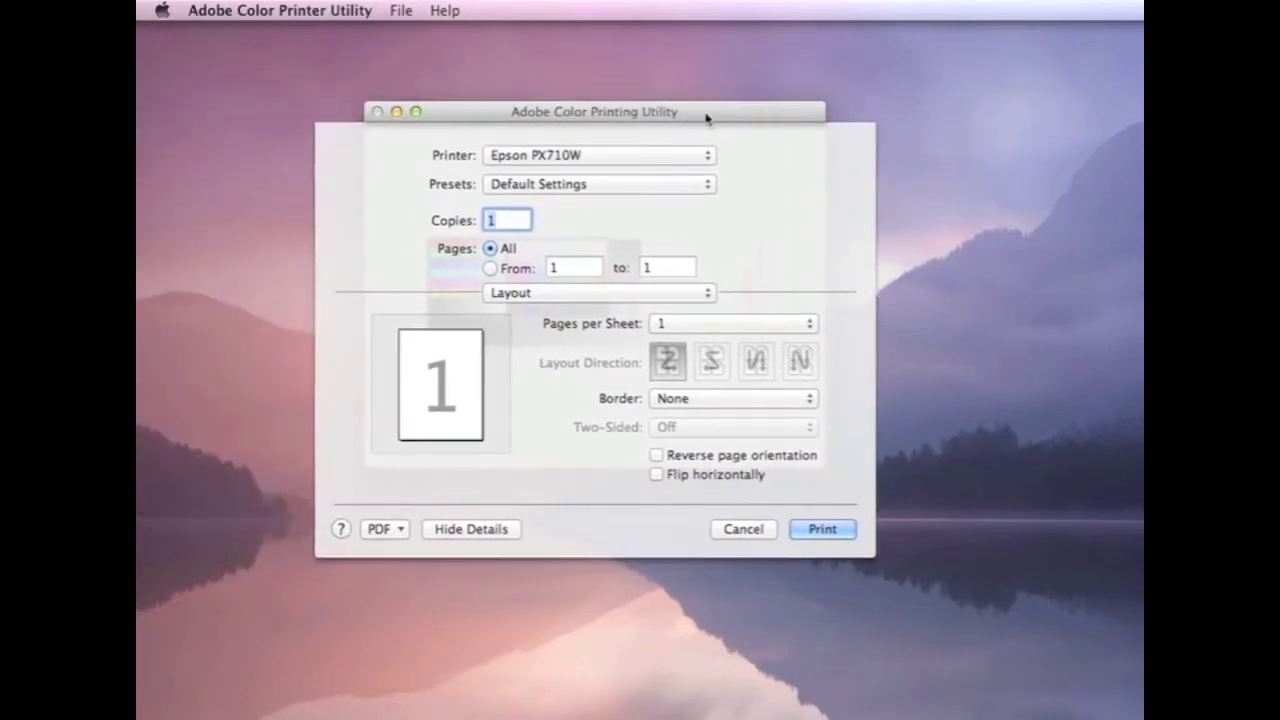
Step: Check the Color Matching options and the Paper Handling options, including paper-size scaling, for the print job
left_click(707, 291)
left_click(612, 312)
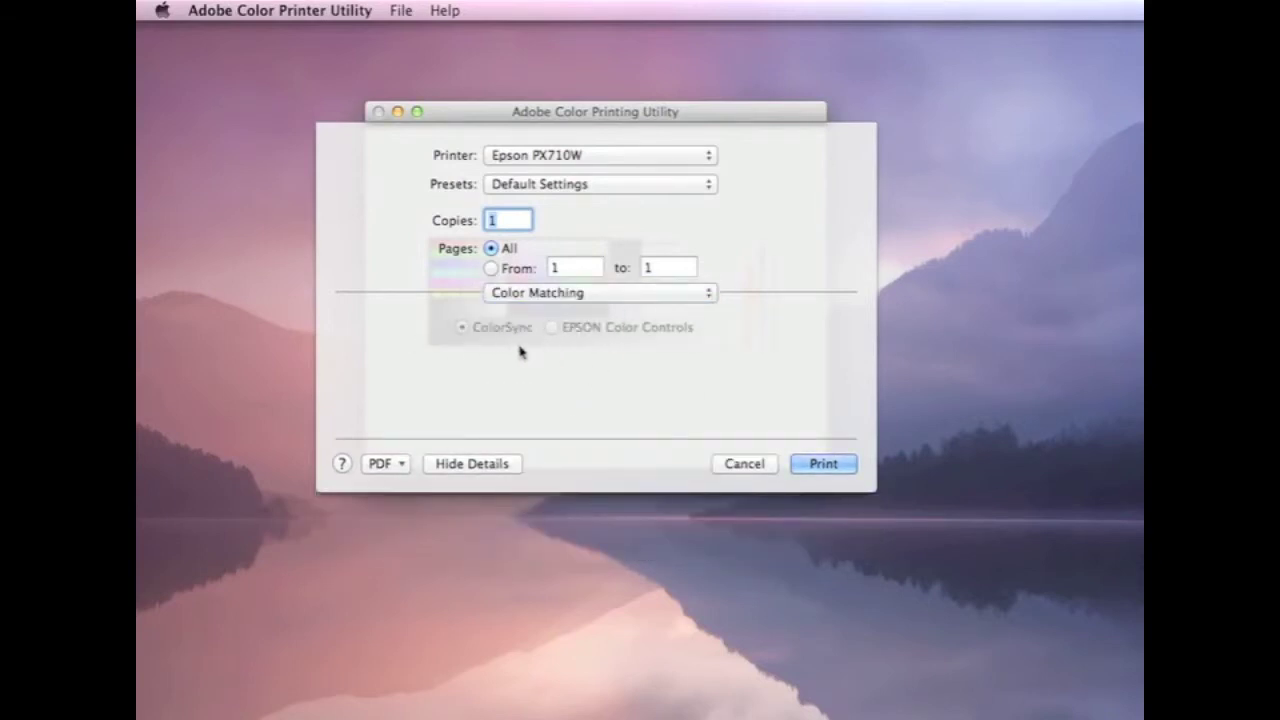
left_click(697, 295)
left_click(688, 318)
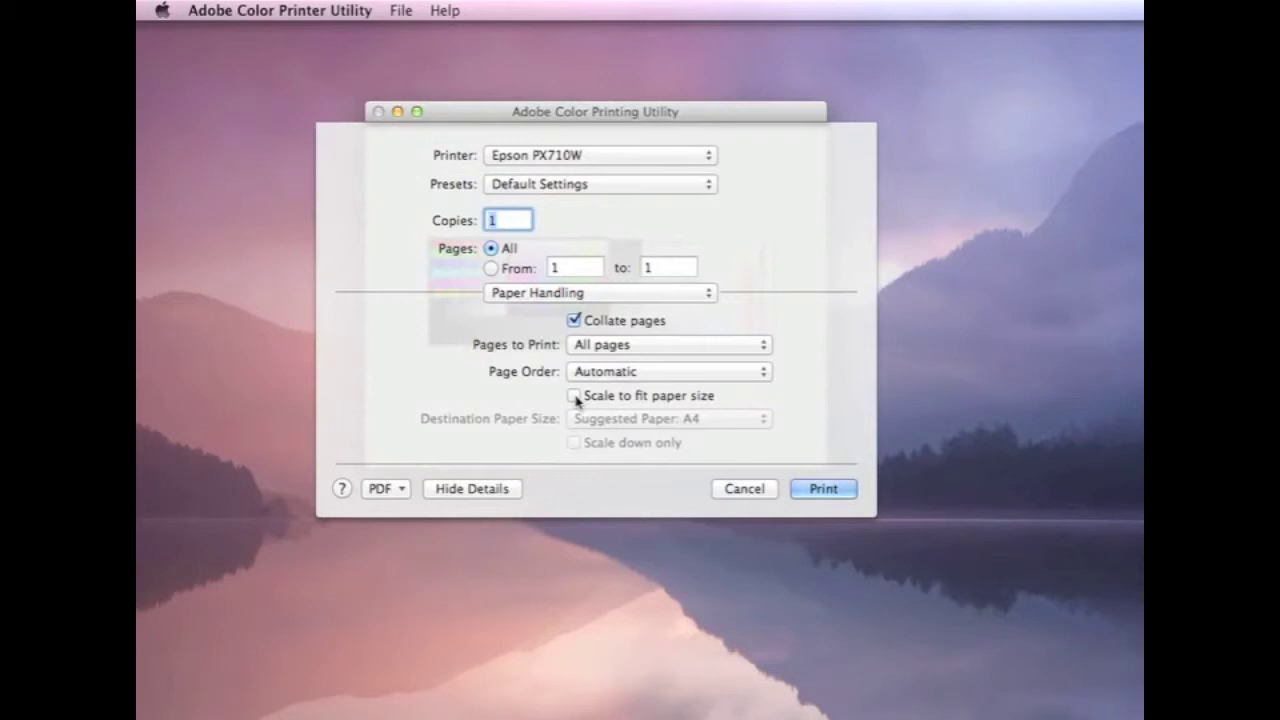
Step: Look at the Epson Print Settings, and compare them with the Canon IX6500's Quality & Media options and its photo paper media types
left_click(700, 293)
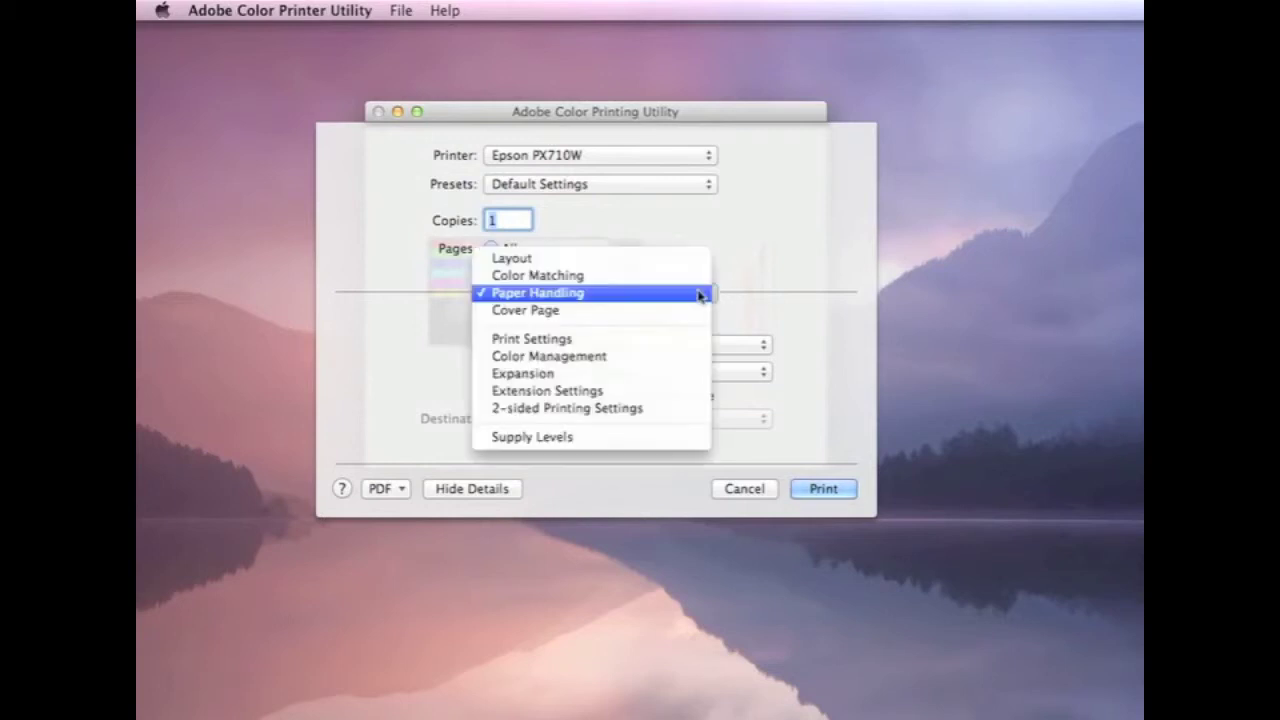
left_click(673, 340)
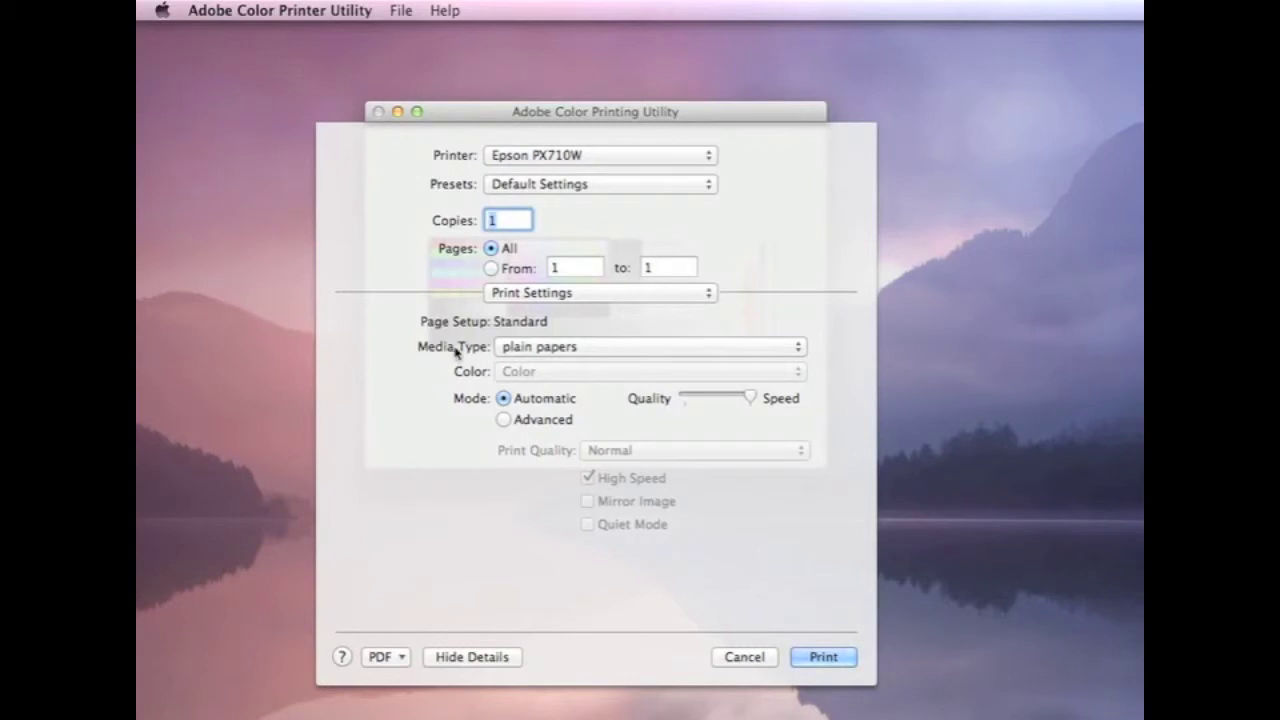
left_click(610, 160)
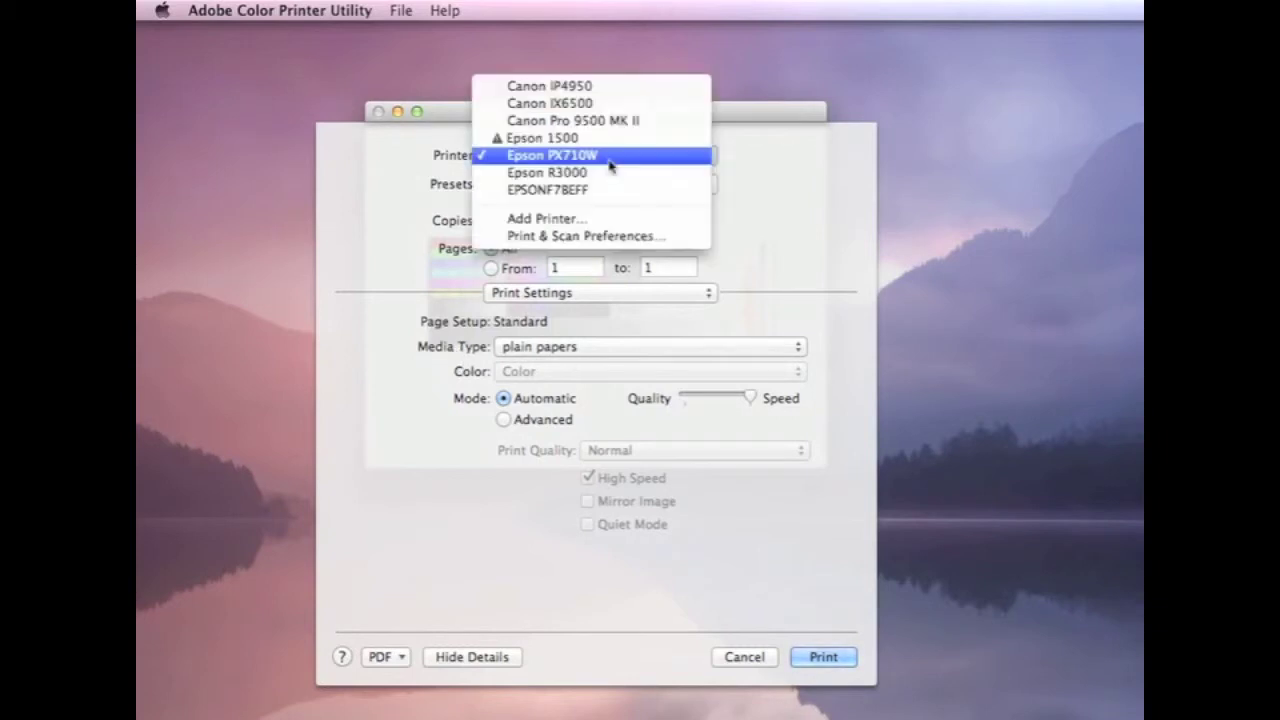
left_click(605, 103)
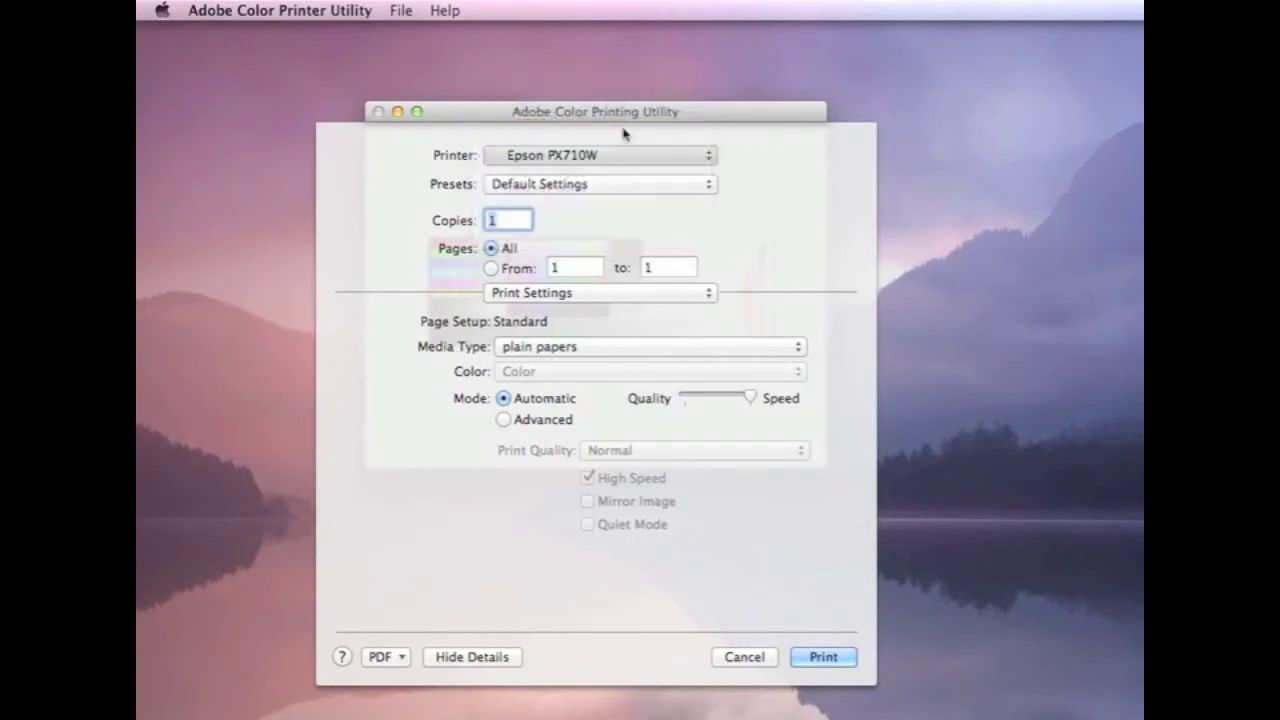
left_click(564, 292)
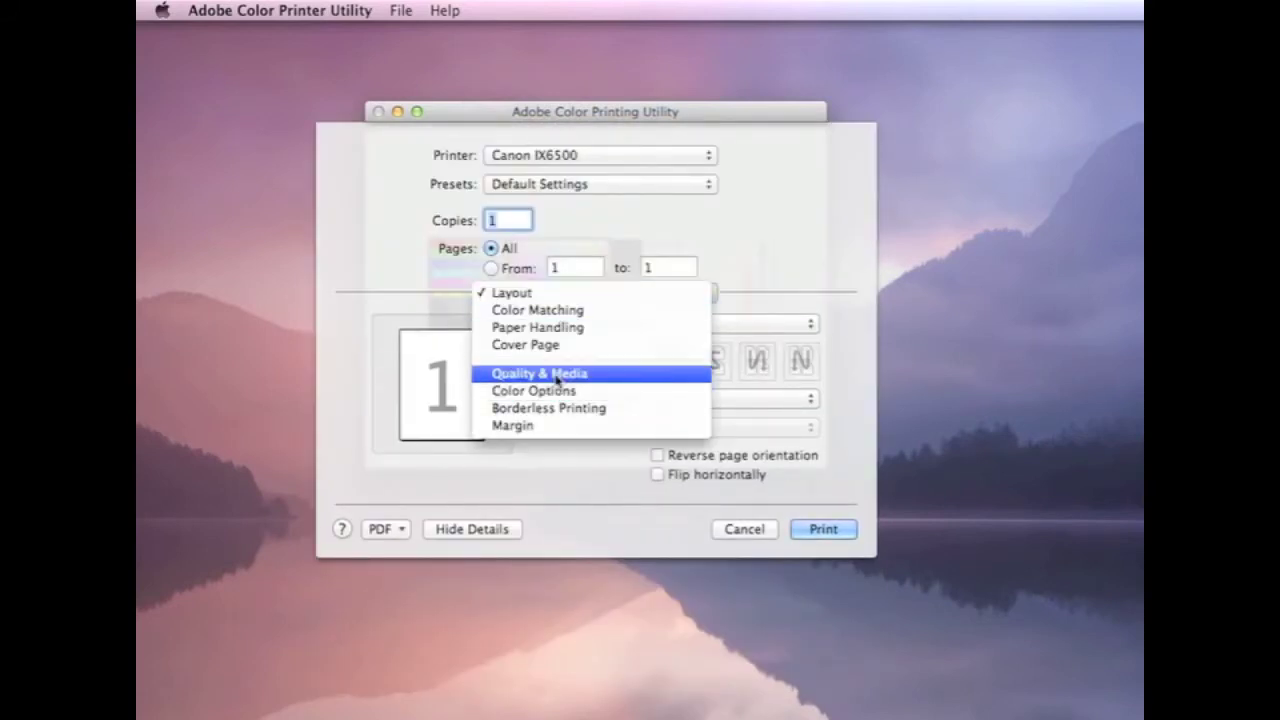
key("Escape")
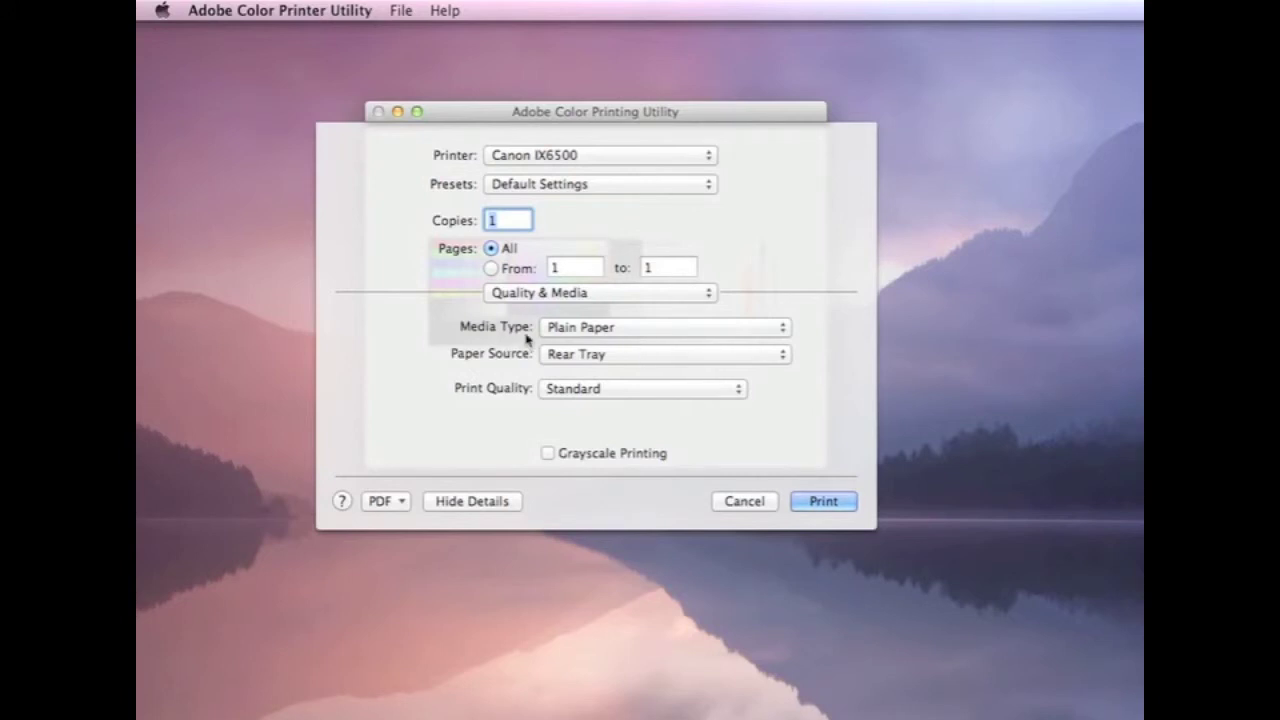
left_click(588, 331)
mouse_move(665, 354)
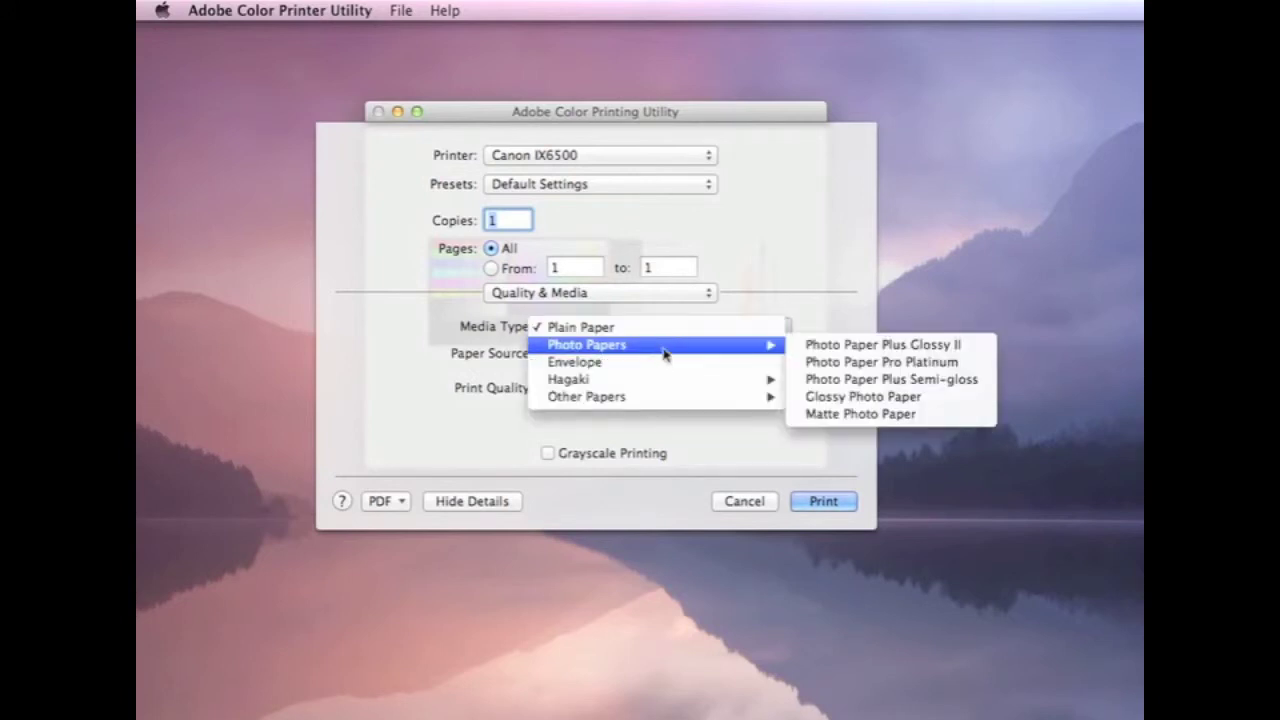
left_click(826, 231)
Step: Select the Epson PX710W as the printer and set the media type to Epson Premium Glossy in its Print Settings
left_click(670, 157)
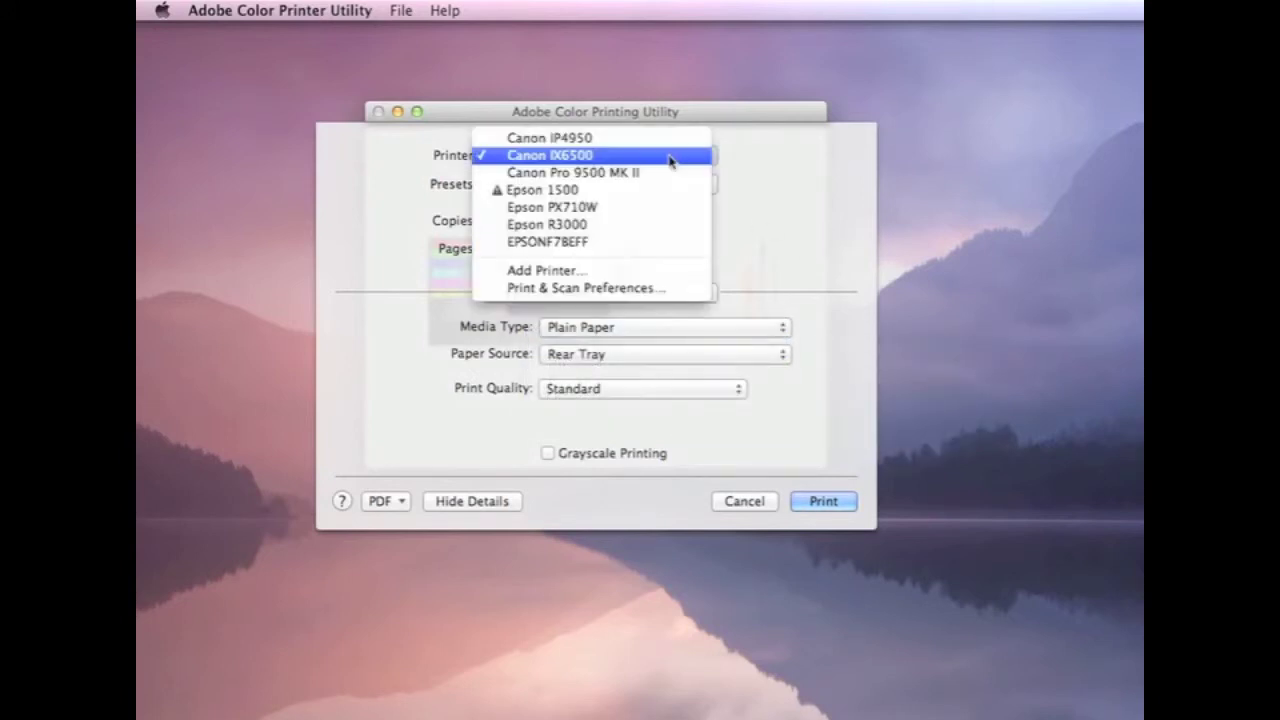
left_click(634, 208)
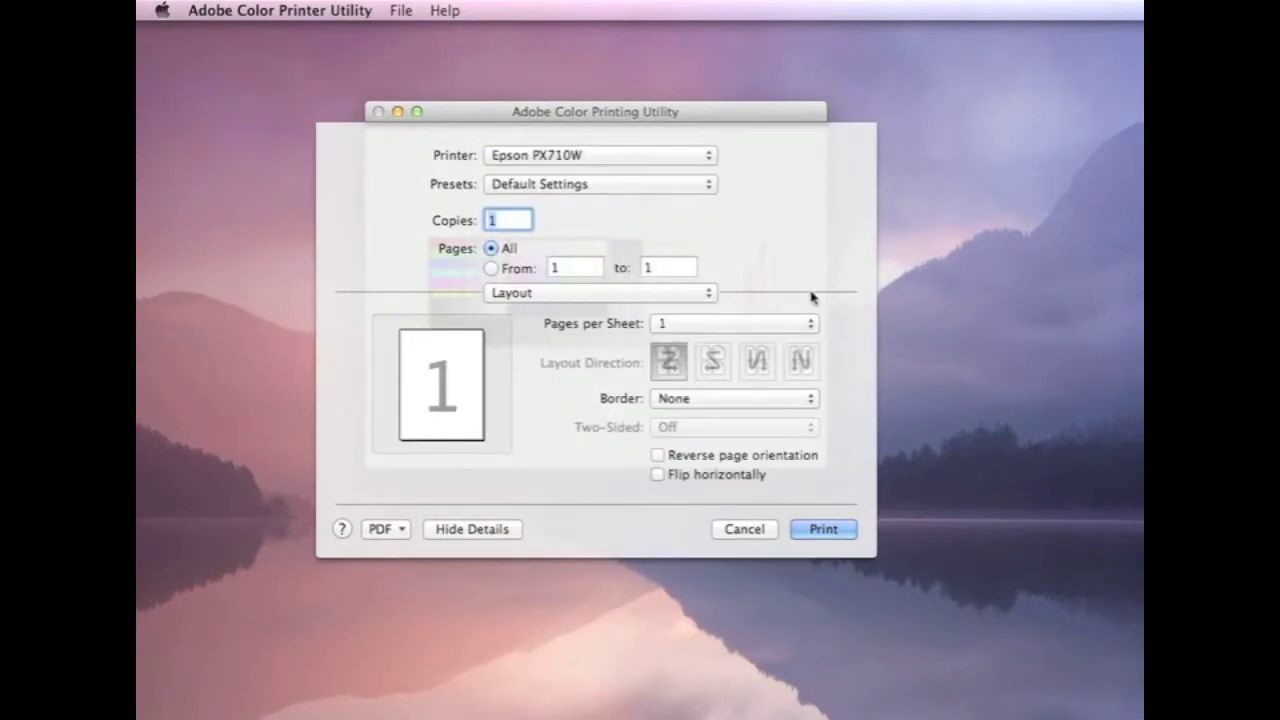
left_click(650, 293)
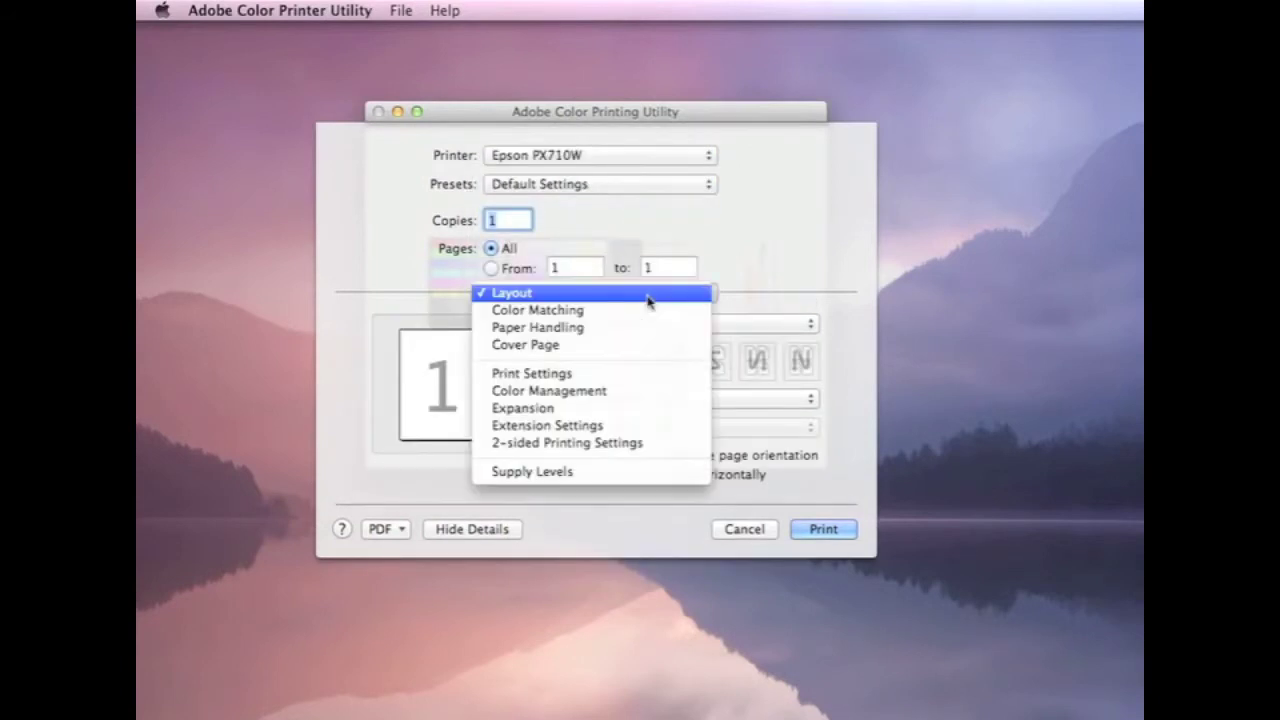
left_click(597, 375)
left_click(581, 348)
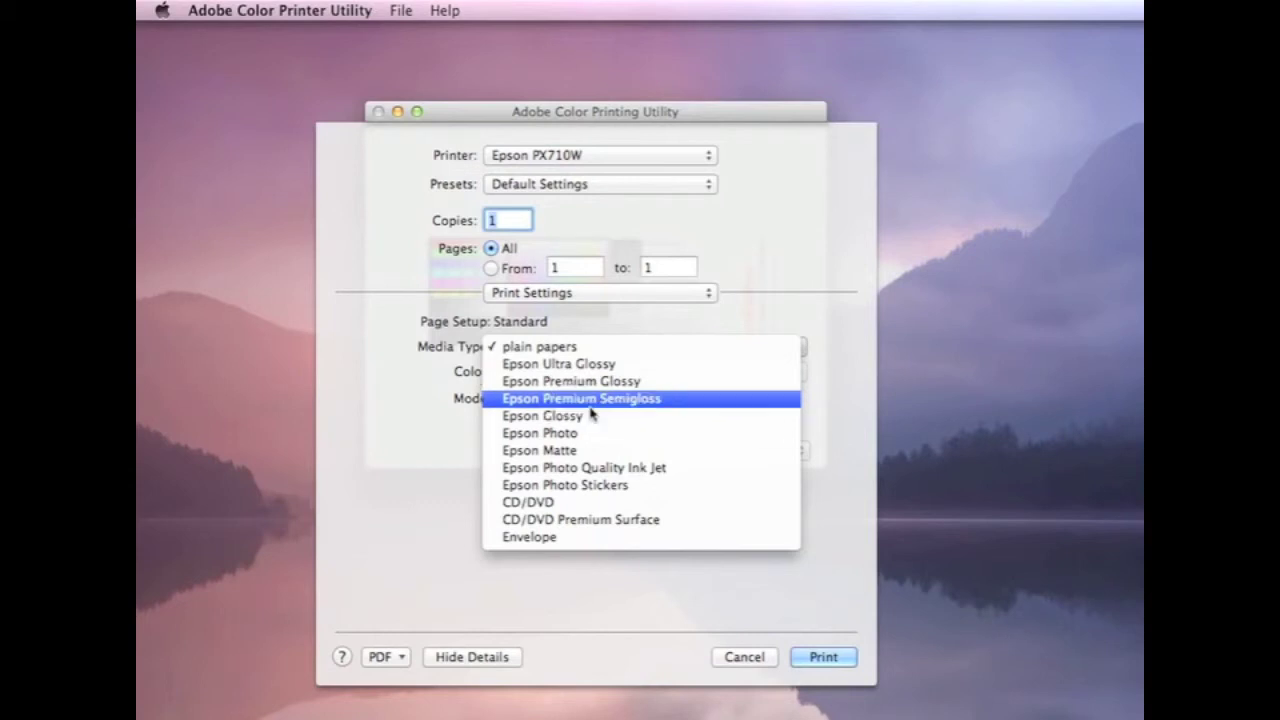
left_click(570, 417)
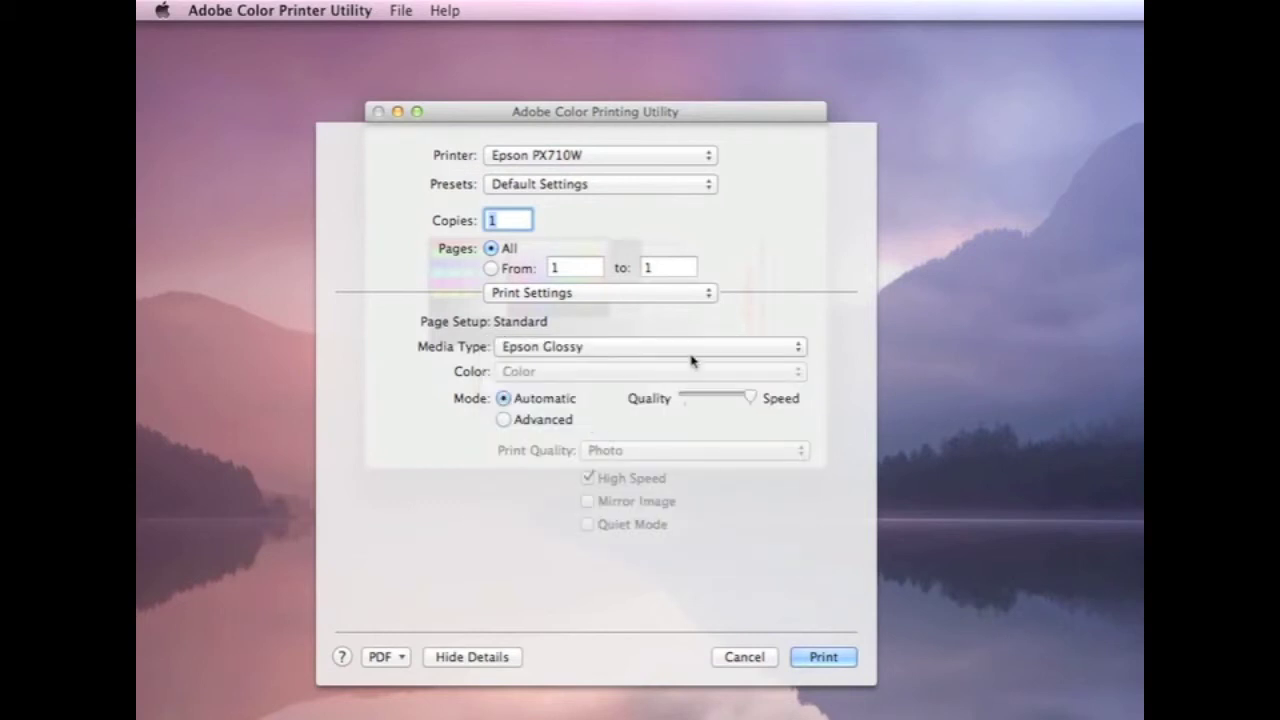
left_click(690, 350)
left_click(607, 319)
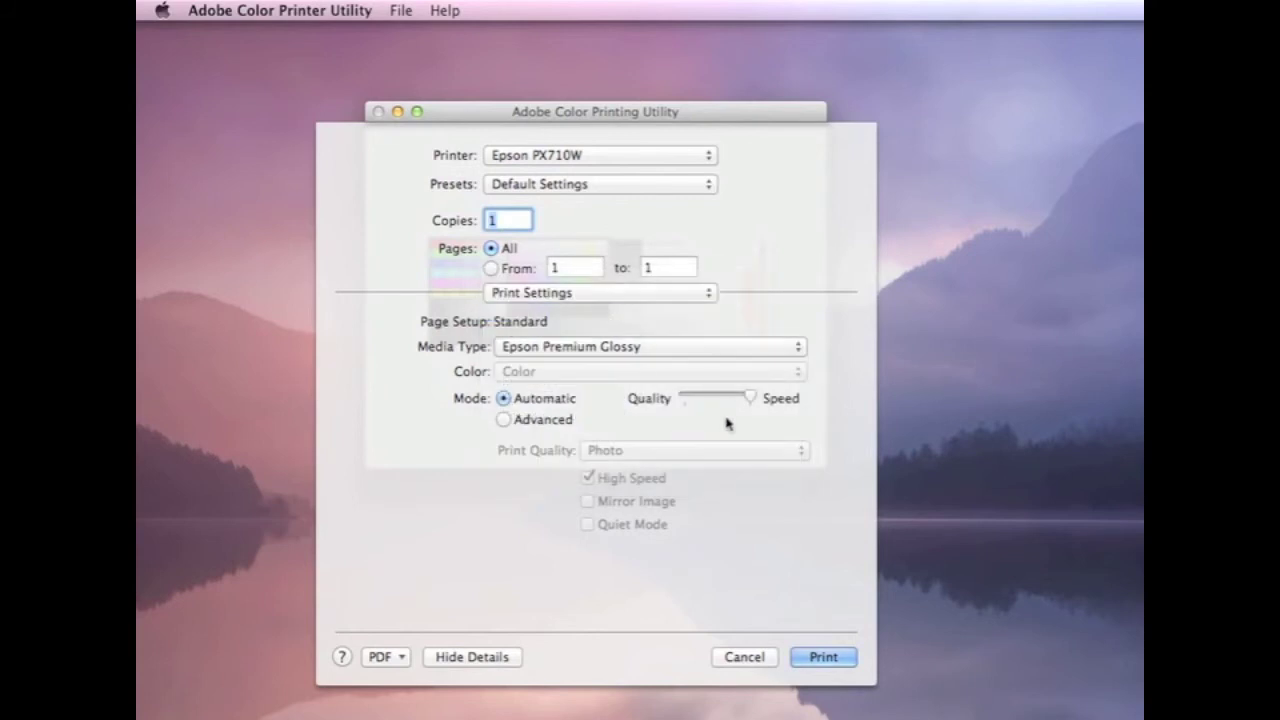
Step: Set the print mode to Advanced with Photo RPM print quality, and turn off High Speed
left_click(522, 426)
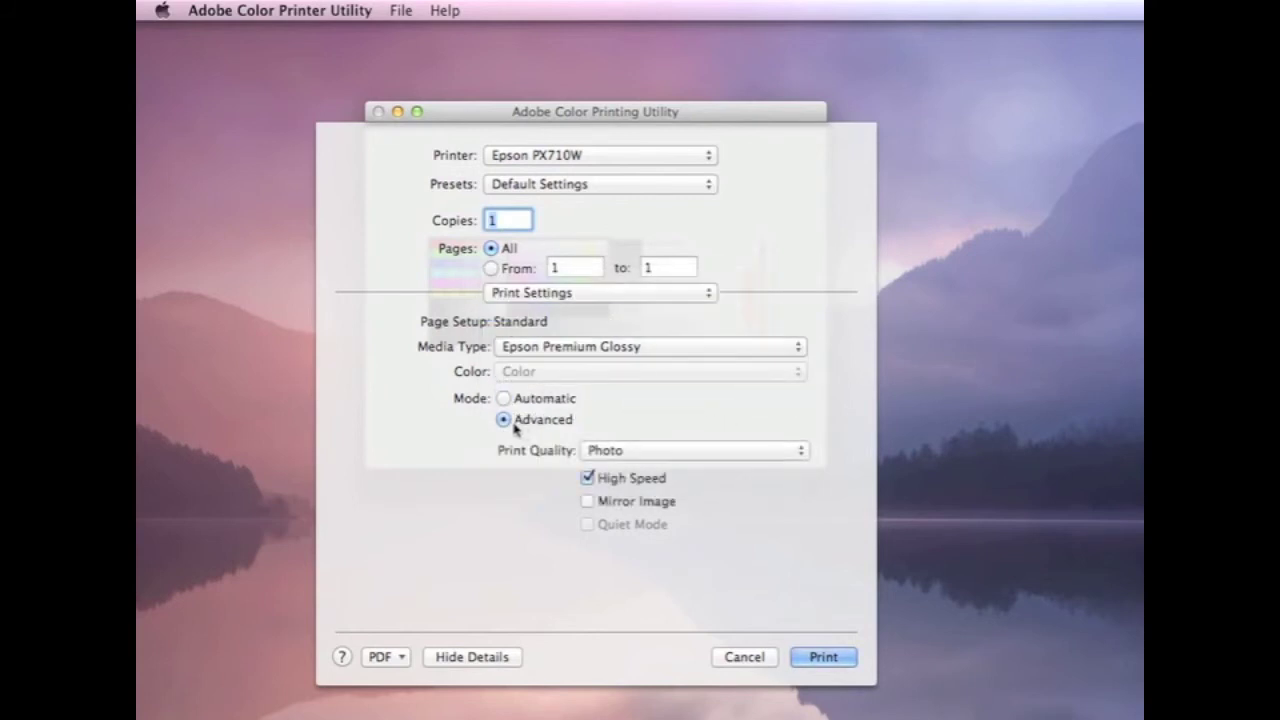
left_click(702, 452)
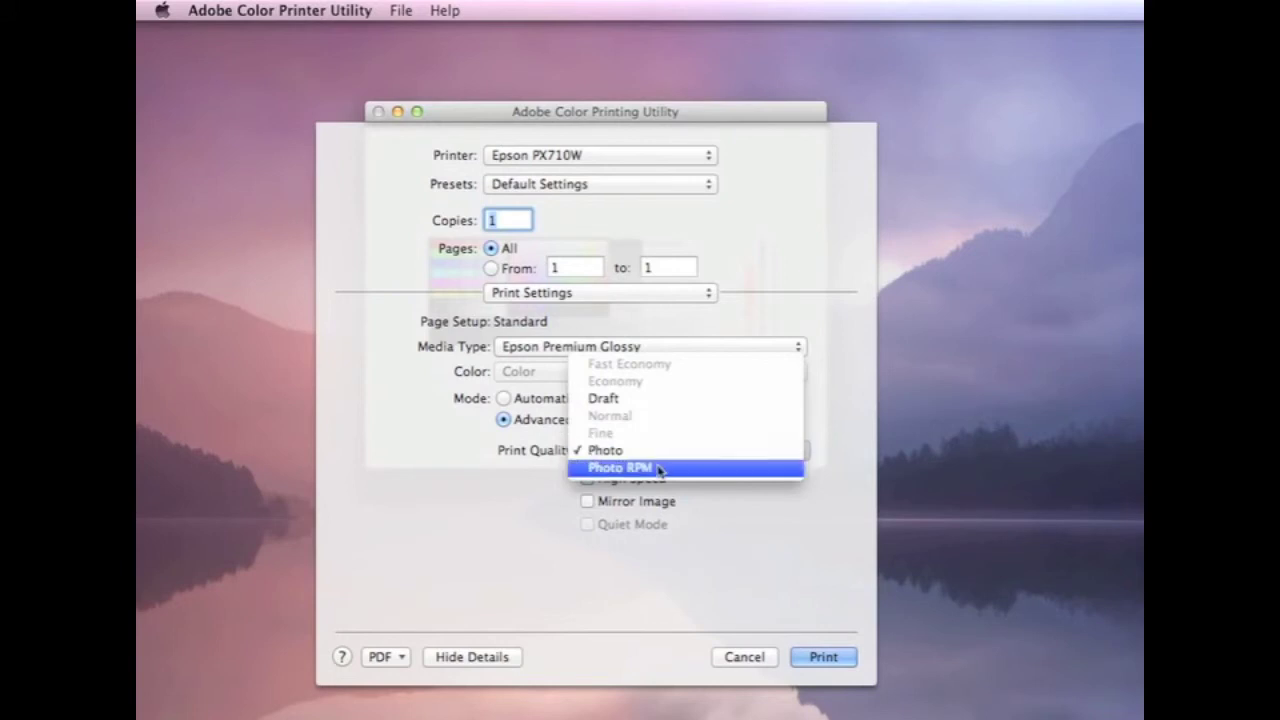
left_click(660, 468)
left_click(619, 481)
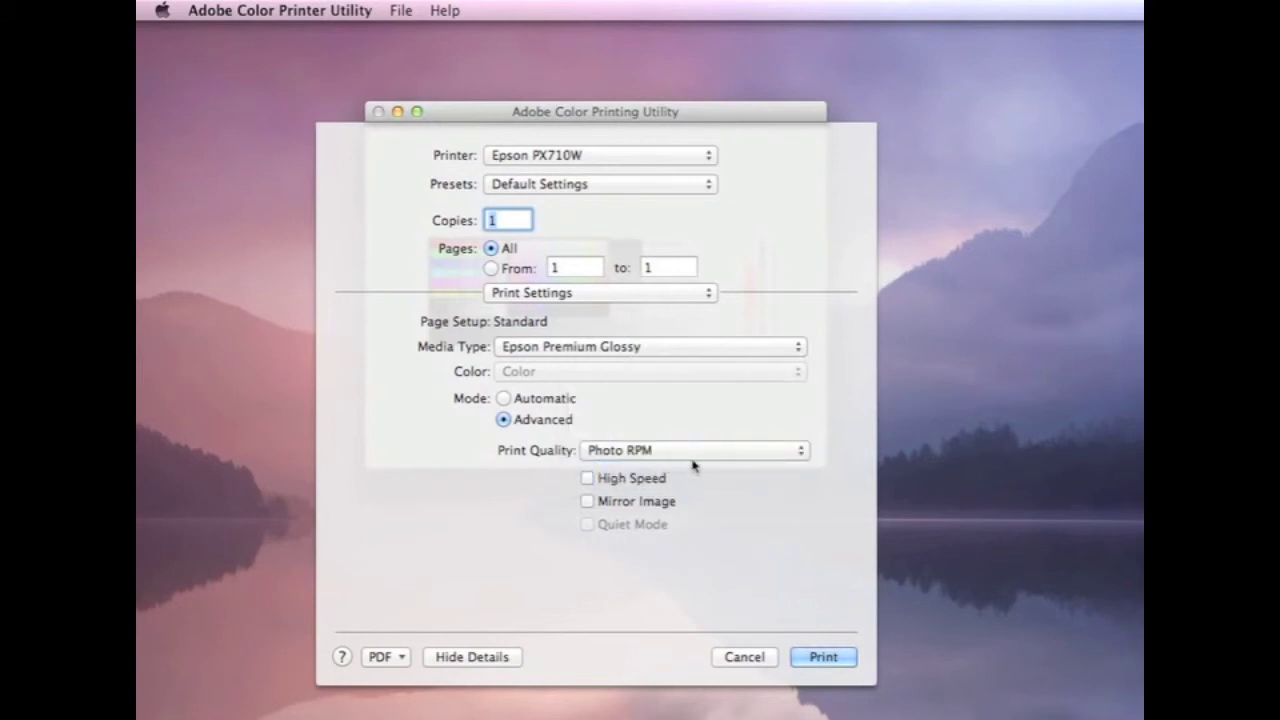
Step: Check the Color Management and Extension Settings options for the Epson PX710W, and print the density chart
left_click(652, 293)
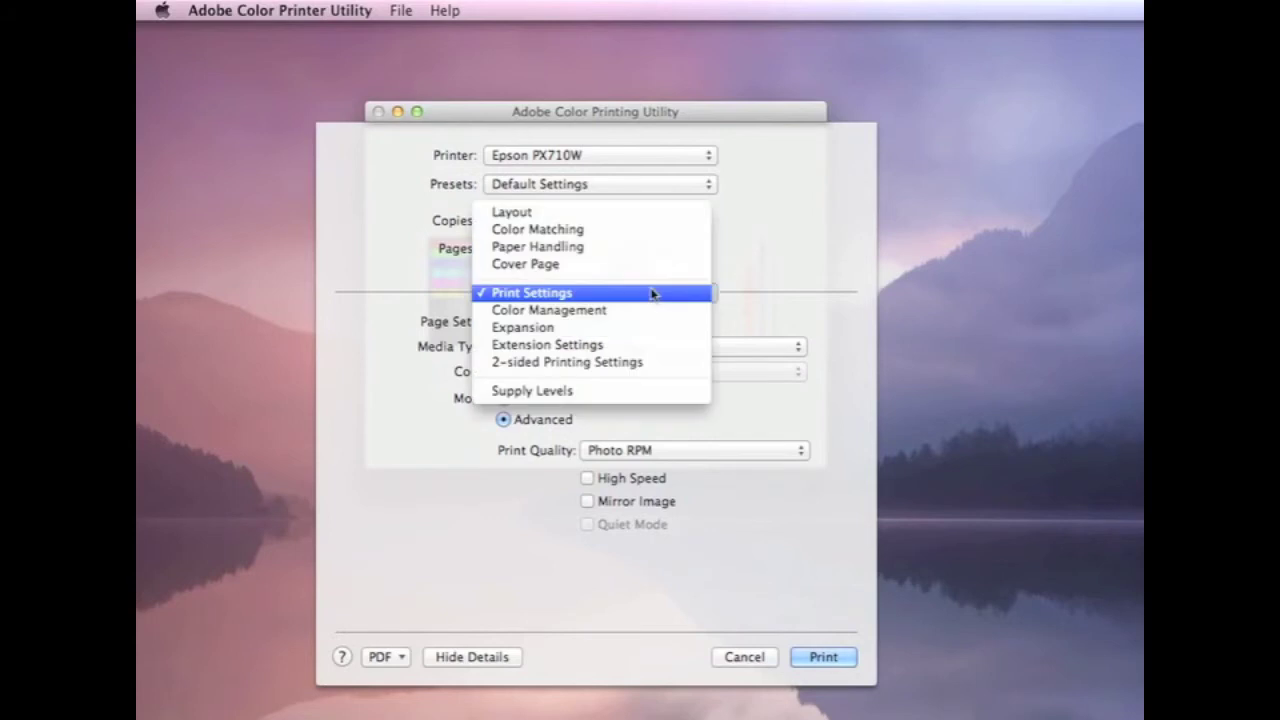
left_click(647, 311)
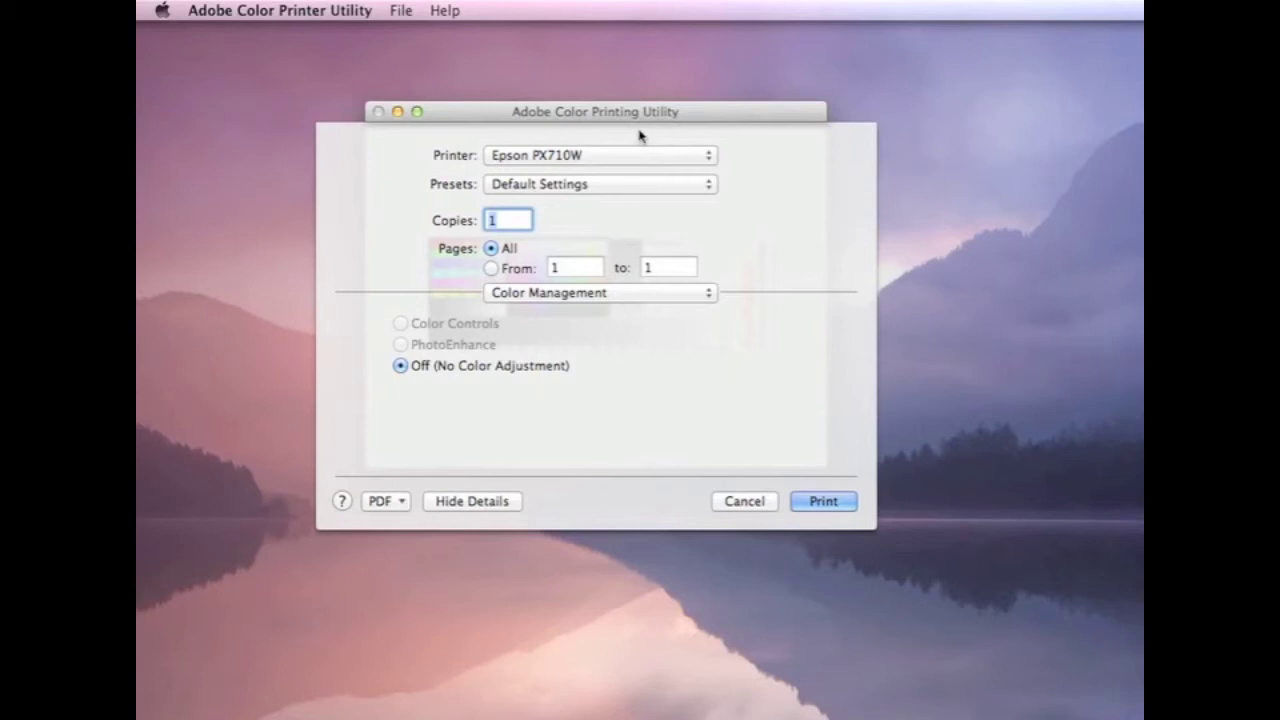
left_click(706, 293)
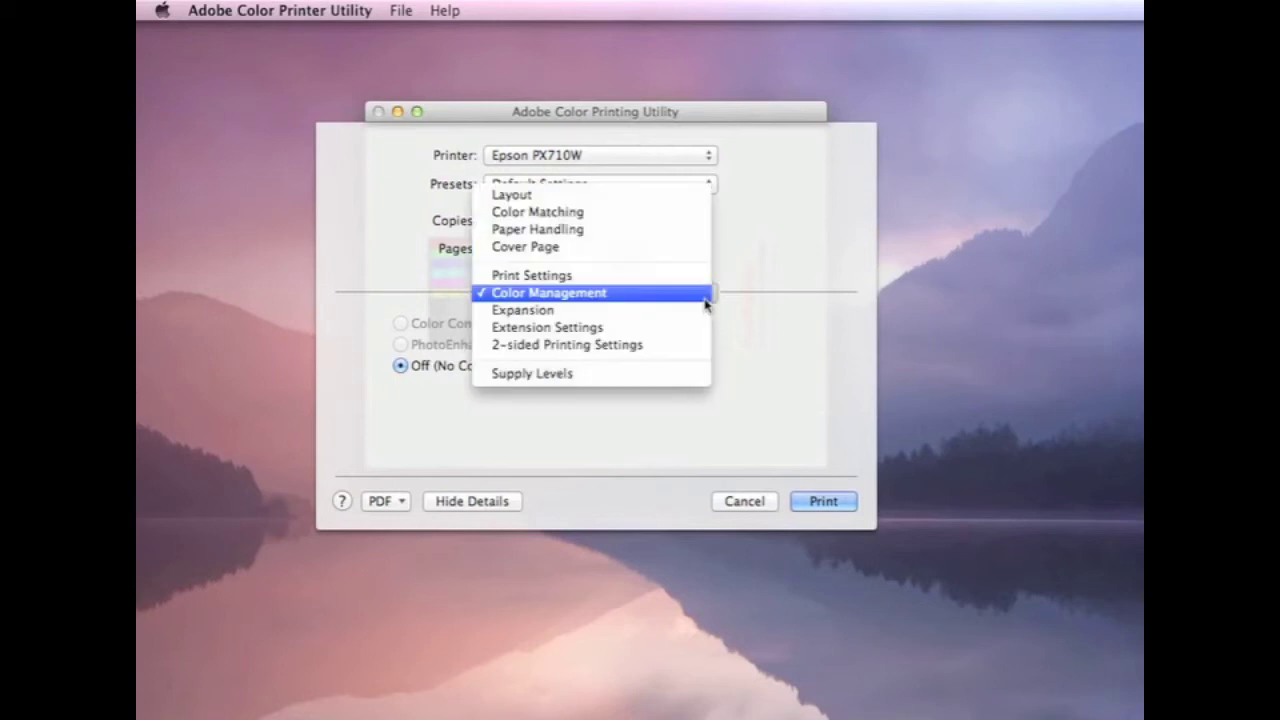
left_click(557, 330)
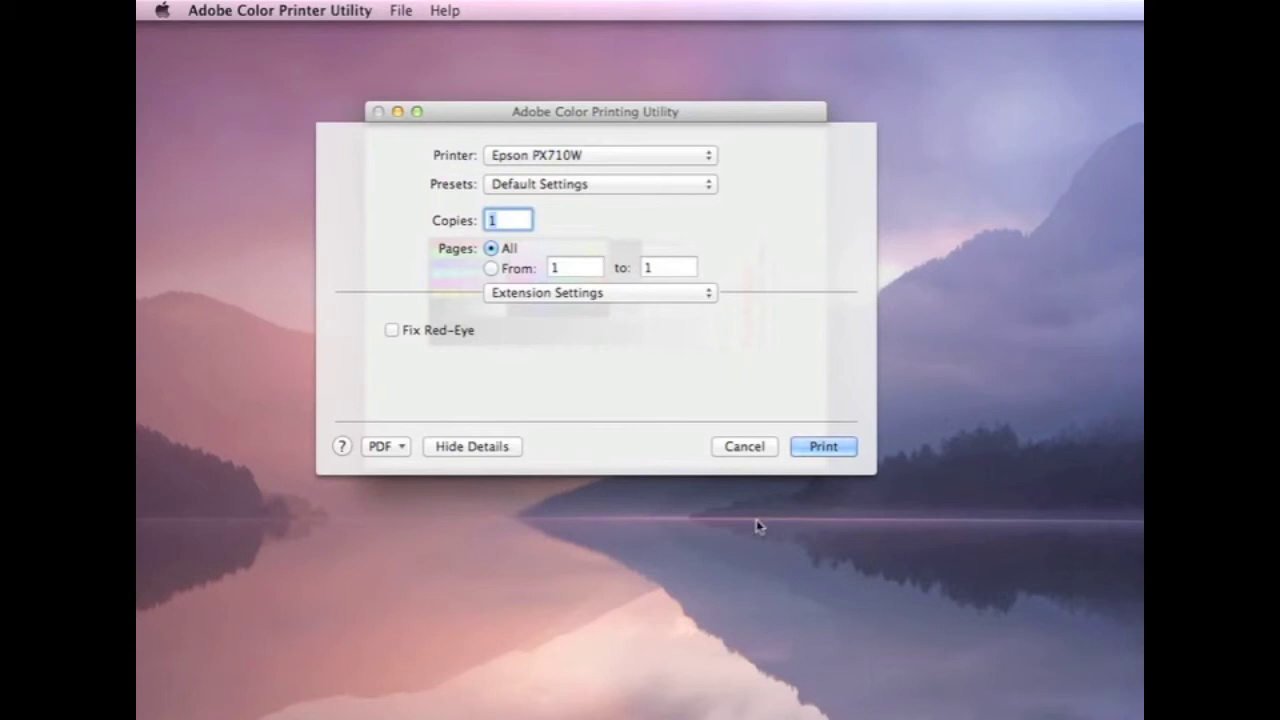
left_click(821, 450)
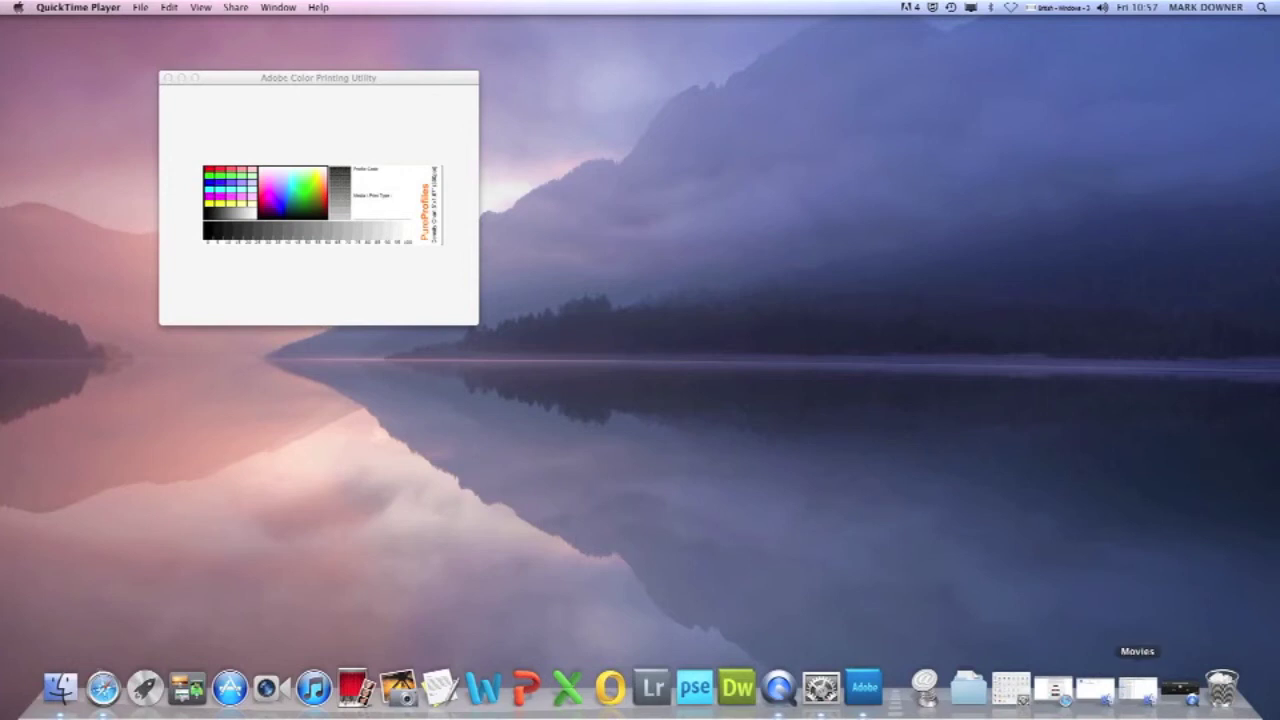
Step: Switch to Safari and open the Density Charts chapter of the How To Order guide on the PureProfiles website
left_click(1053, 688)
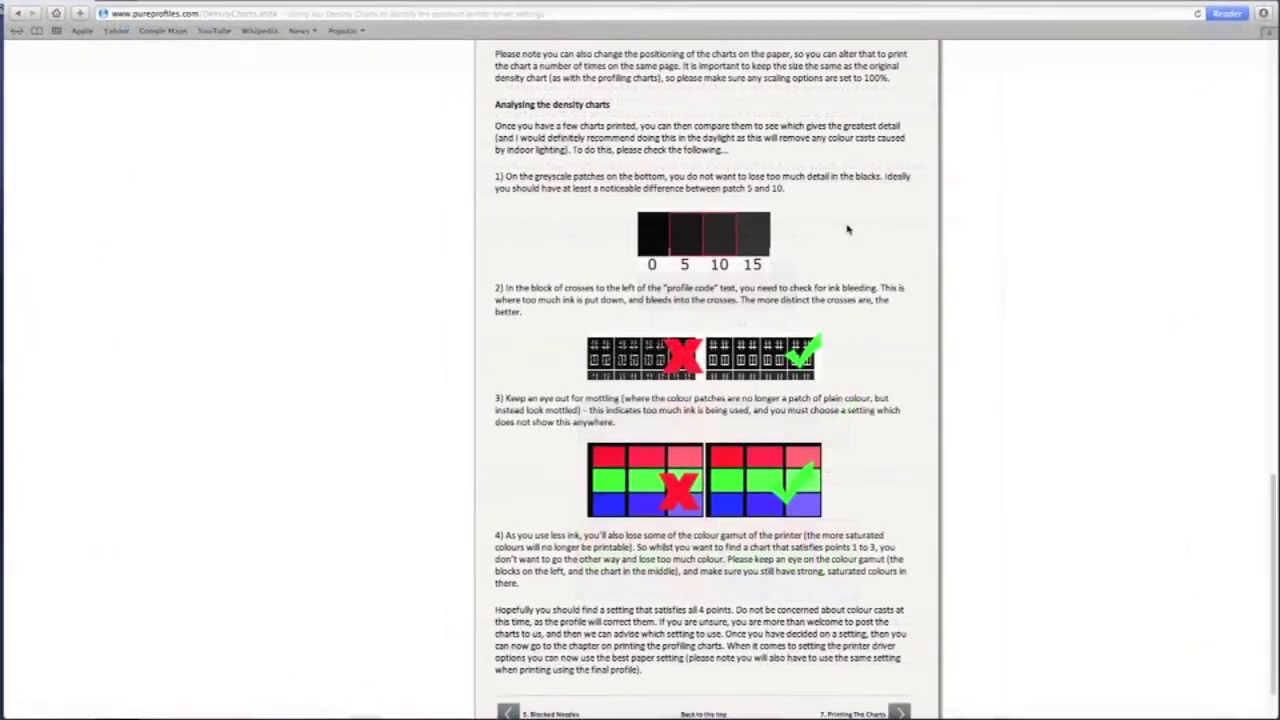
scroll(847, 229, "up", 15)
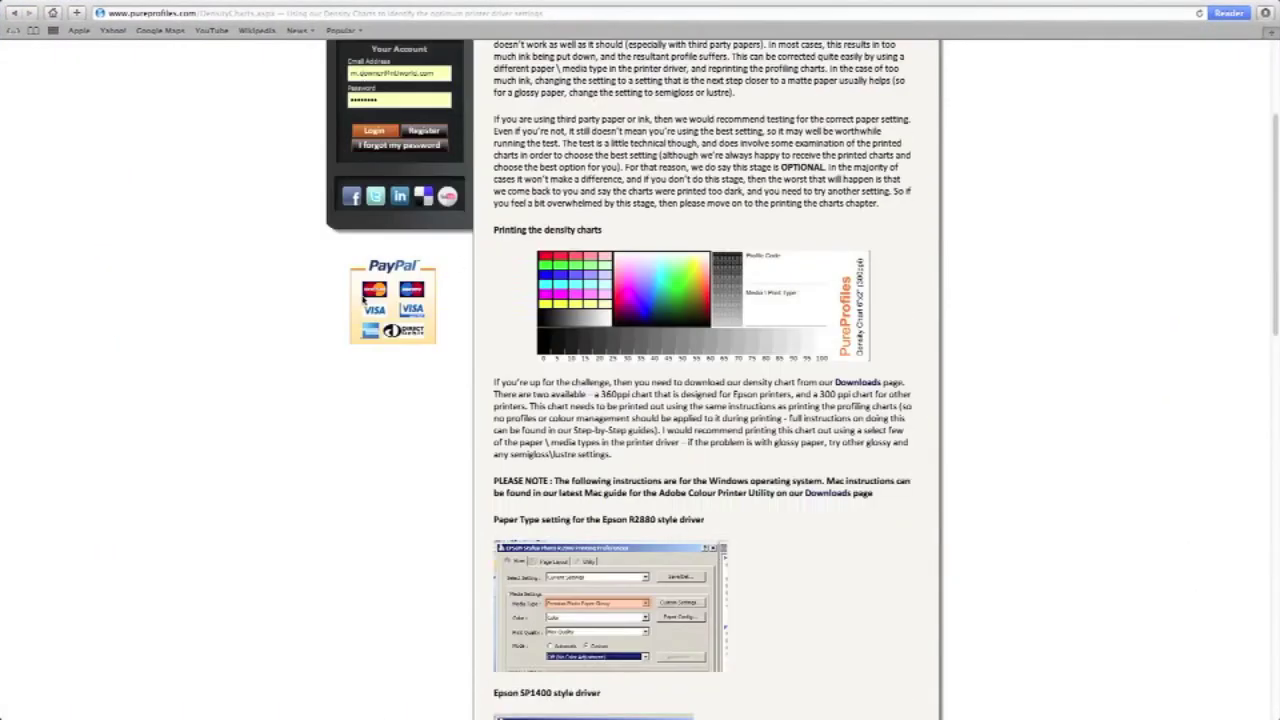
scroll(363, 297, "up", 2)
key("super+l")
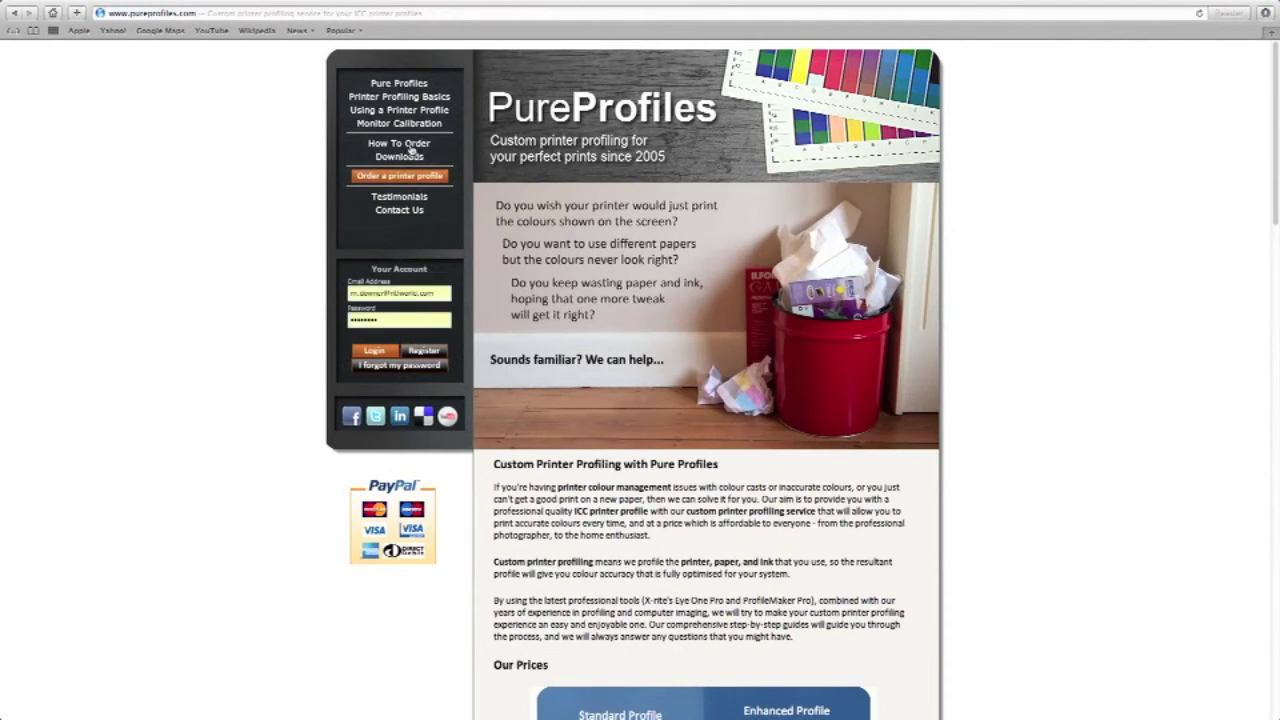
left_click(424, 148)
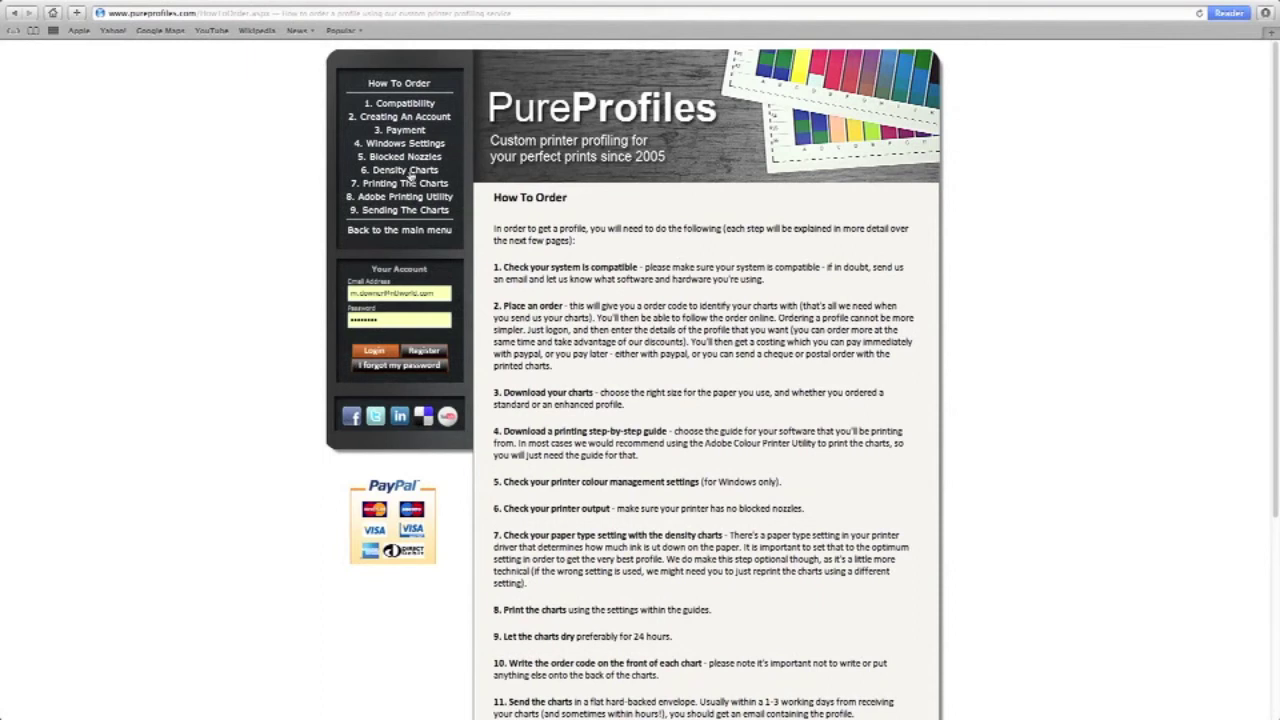
left_click(410, 171)
Step: Read the Density Charts page for how to analyse printed charts: black patch detail, ink bleeding, mottling and colour gamut
scroll(706, 280, "down", 2)
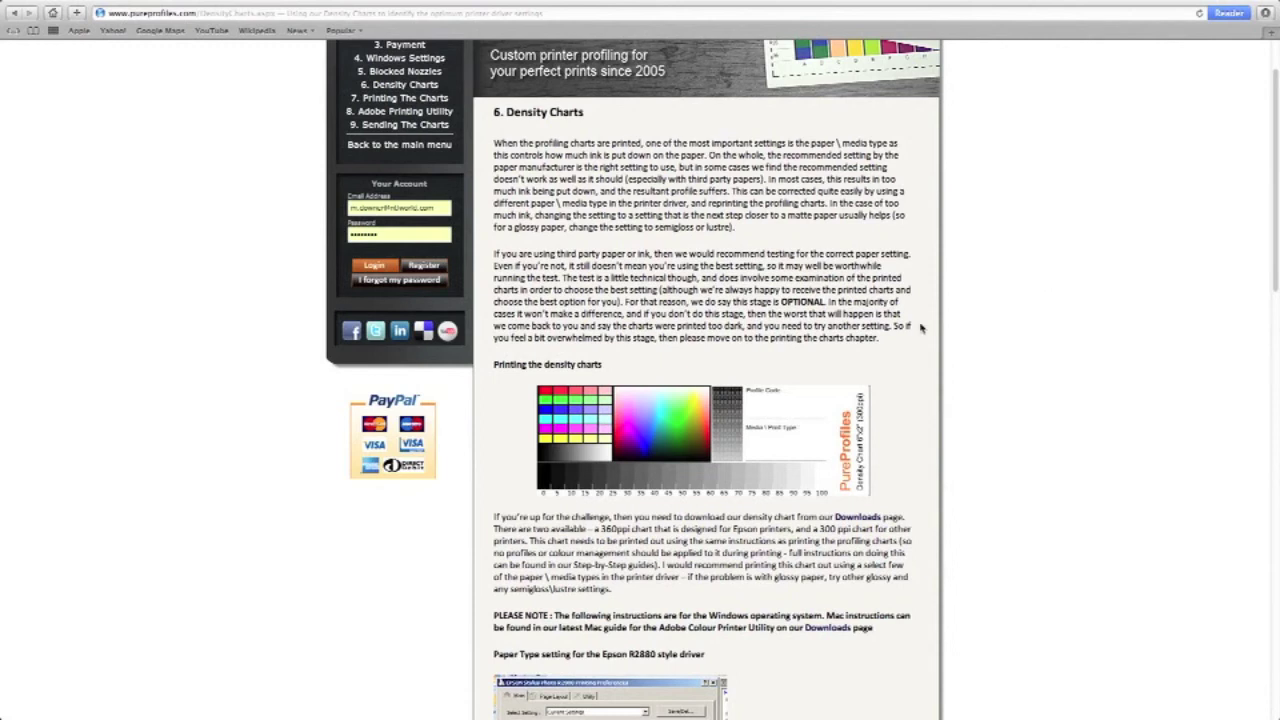
scroll(840, 352, "down", 1)
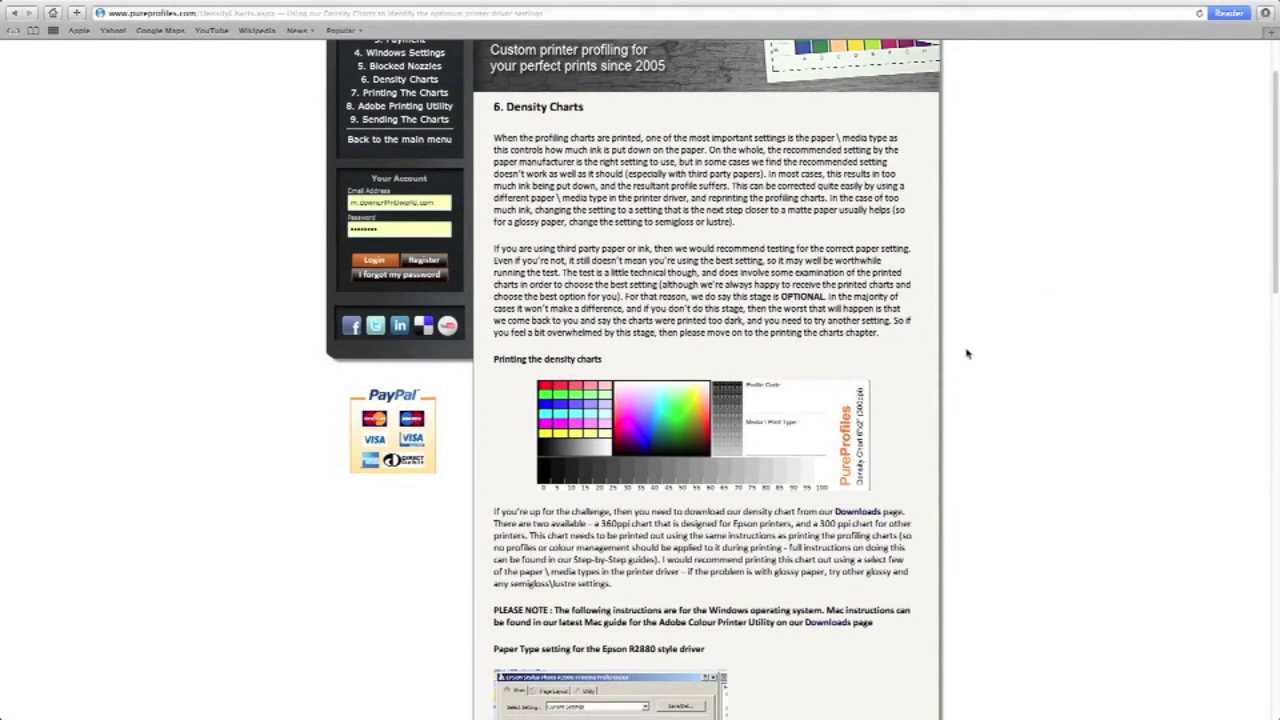
scroll(938, 363, "down", 2)
scroll(938, 363, "down", 10)
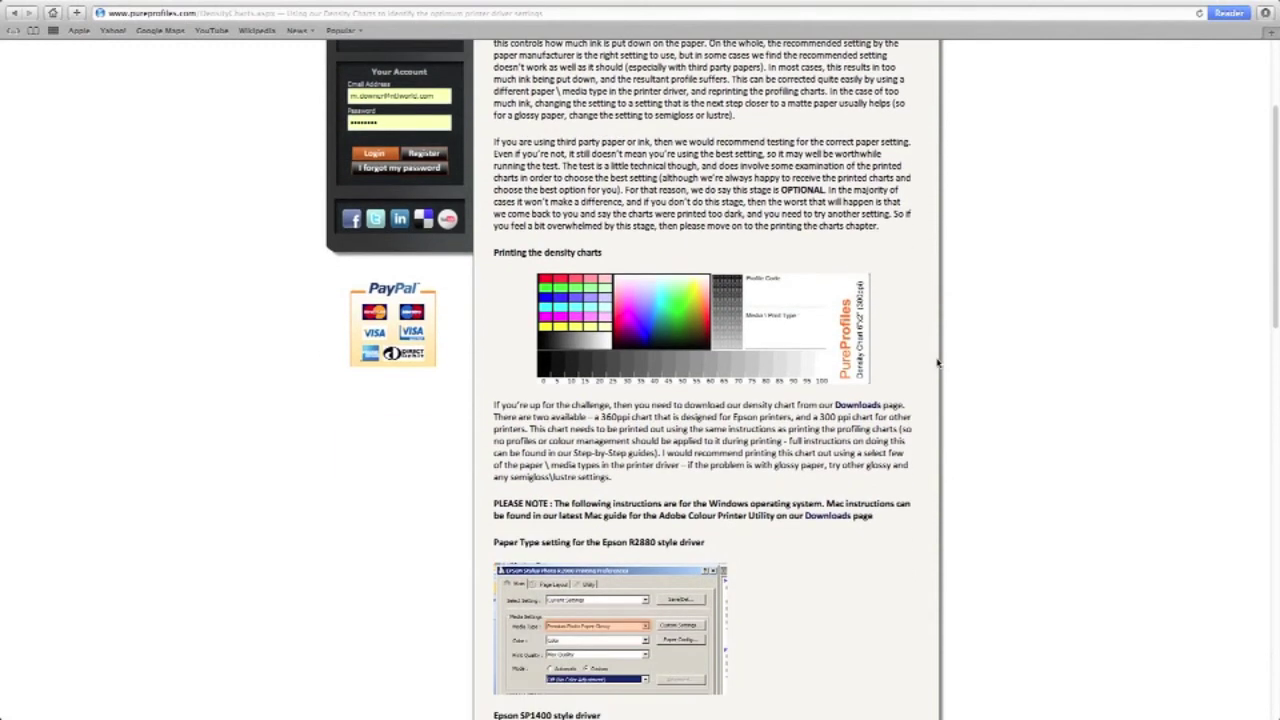
scroll(938, 363, "down", 20)
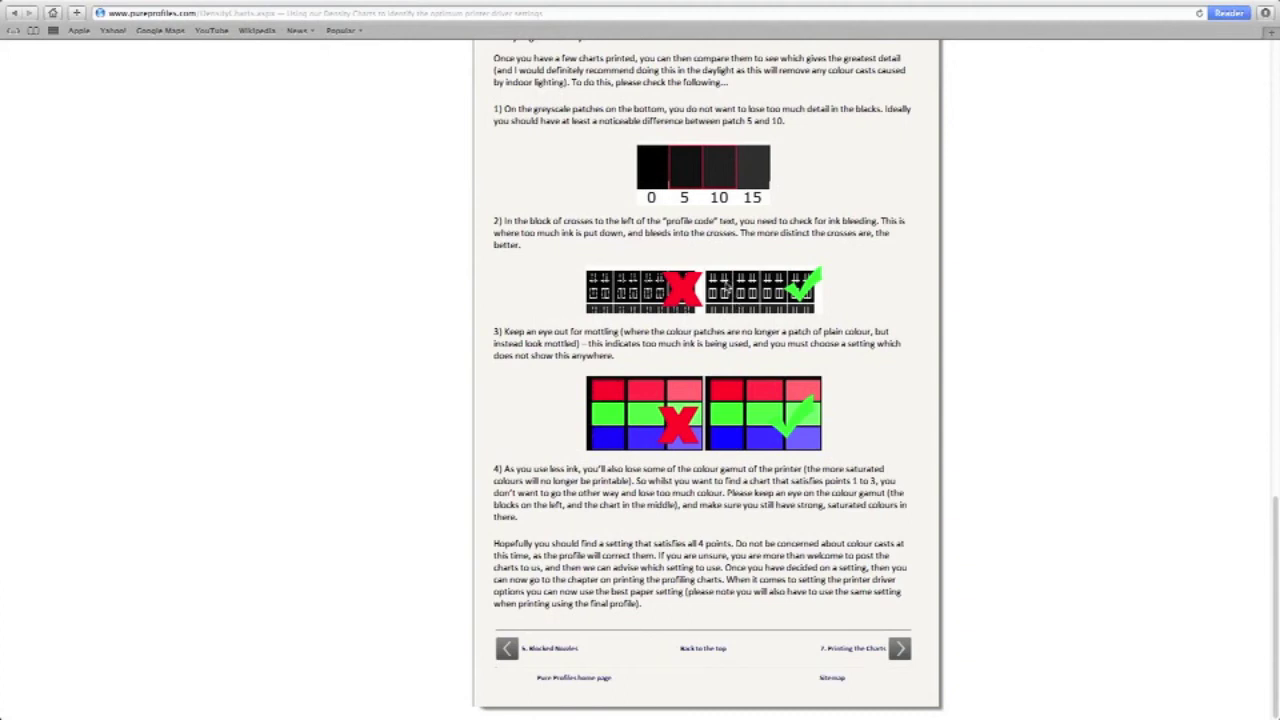
scroll(738, 300, "up", 10)
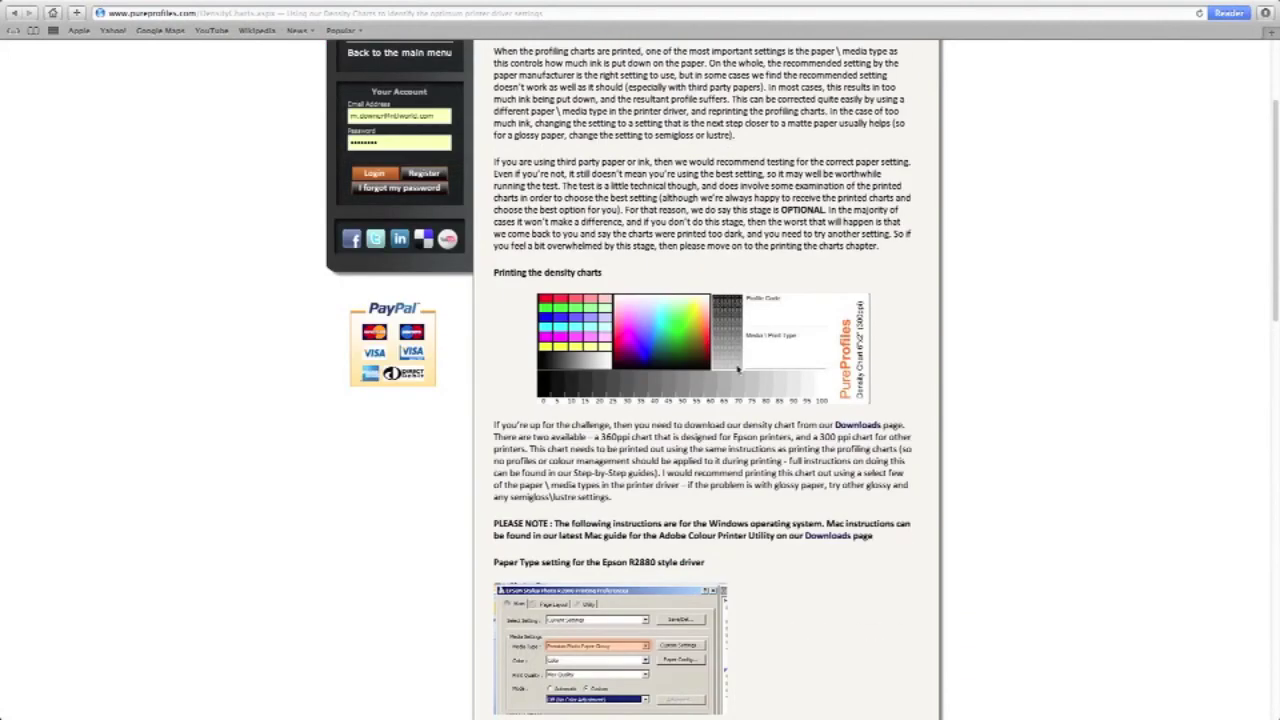
scroll(738, 300, "down", 15)
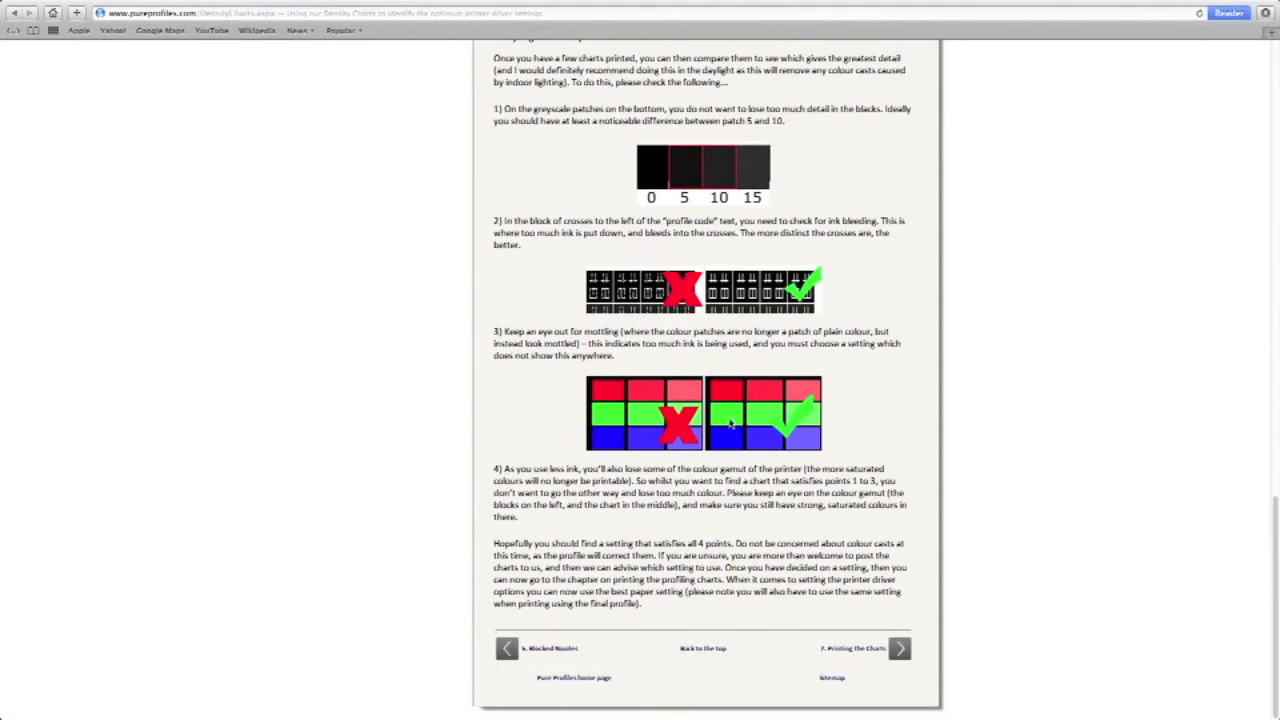
scroll(729, 426, "up", 20)
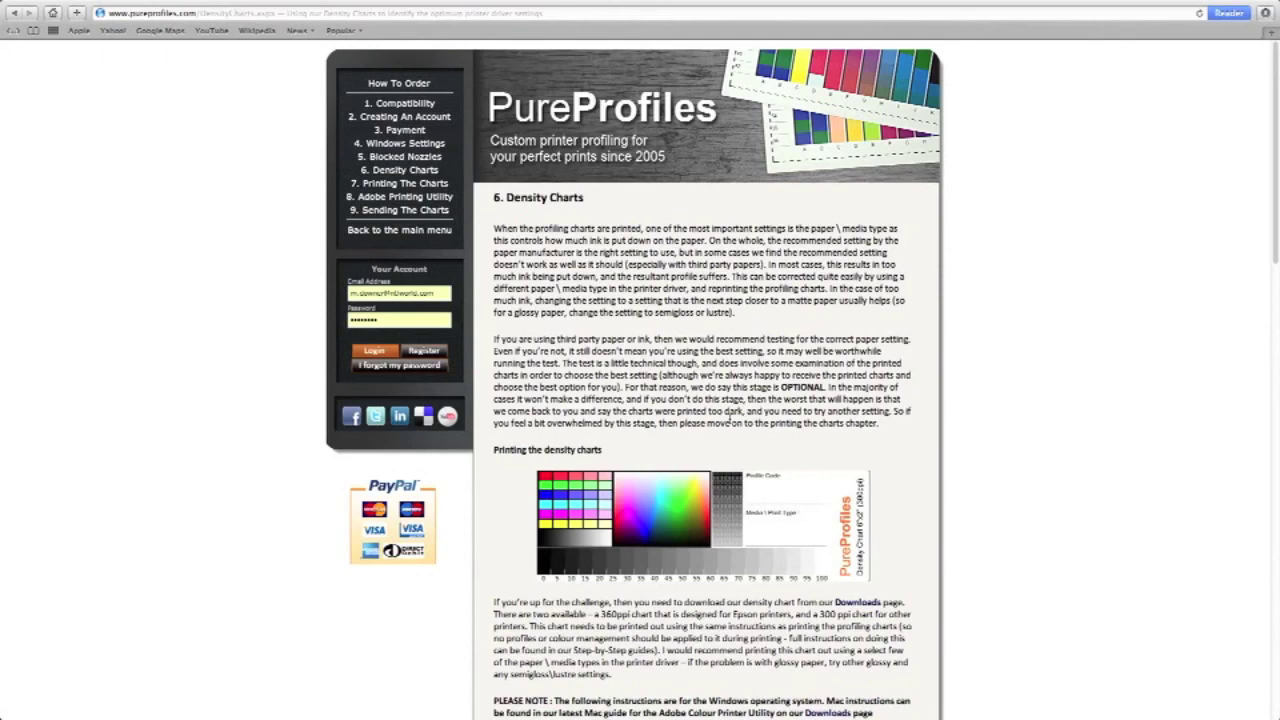
scroll(867, 400, "down", 4)
scroll(867, 400, "down", 5)
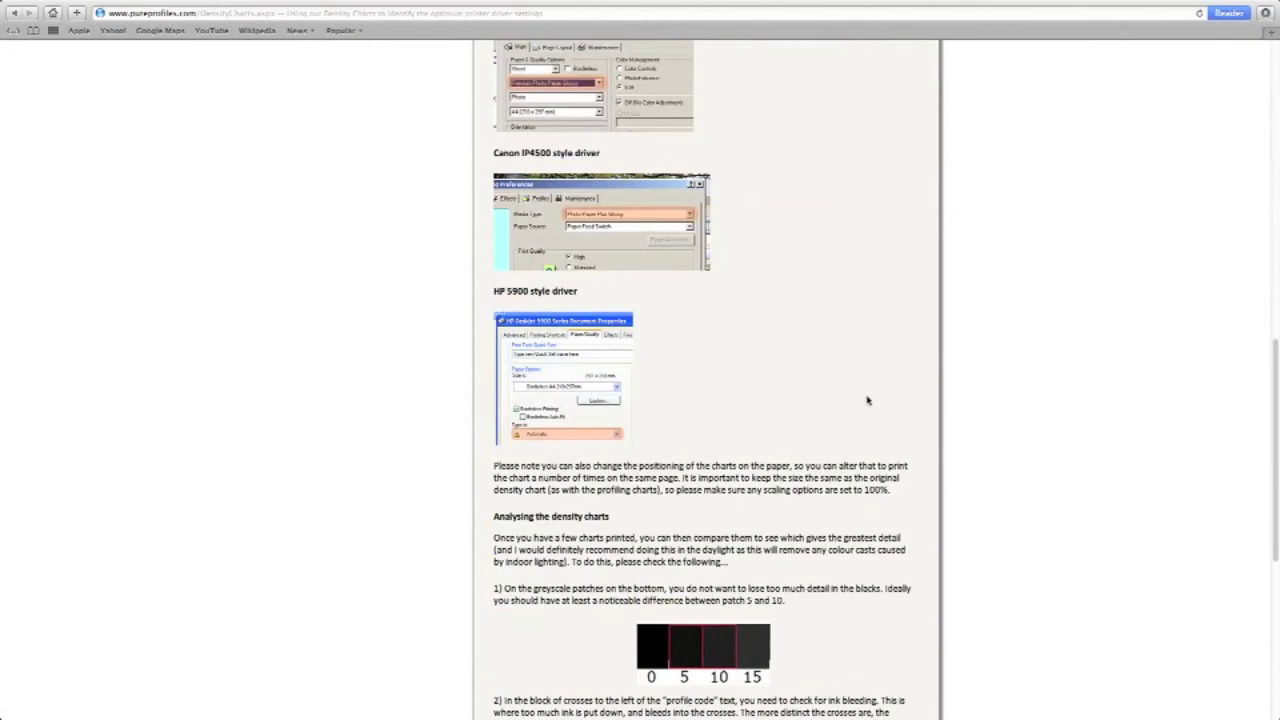